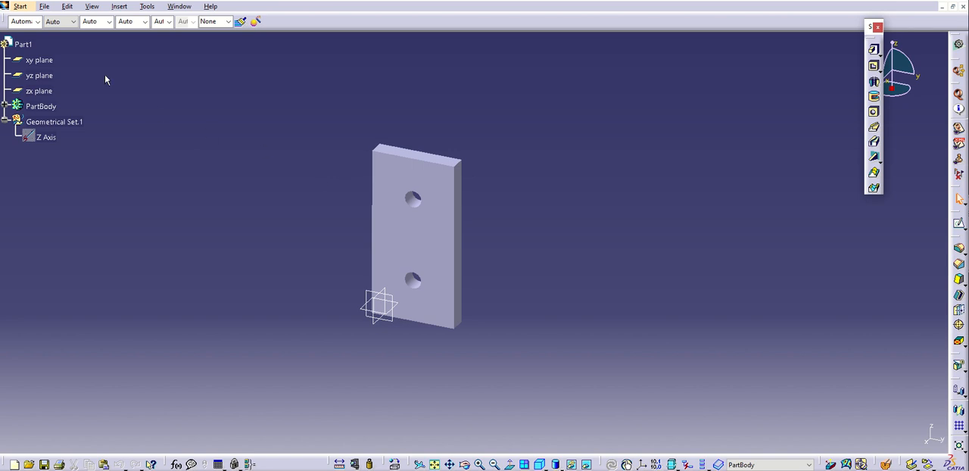
Create a new drawing using the ISO standard with an A4 ISO landscape sheet
{"action": "left_click", "coordinate": [44, 6]}
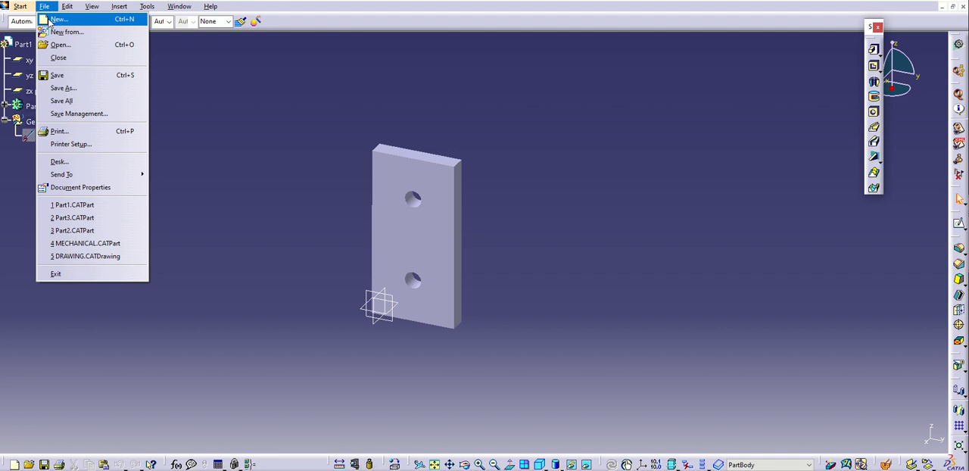
{"action": "left_click", "coordinate": [50, 20]}
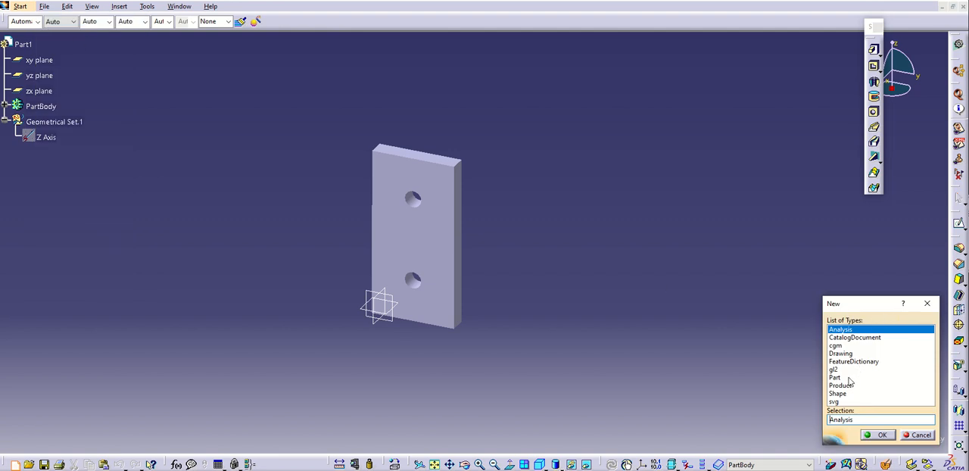
{"action": "left_click", "coordinate": [839, 354]}
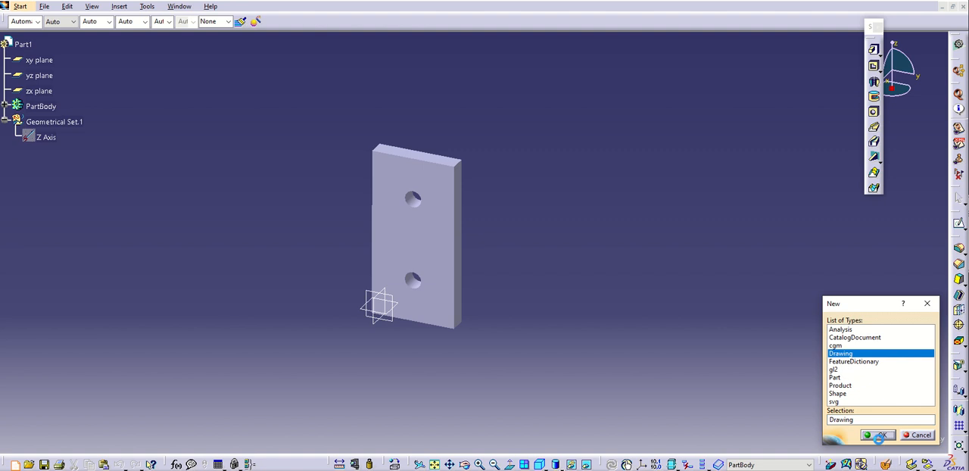
{"action": "left_click", "coordinate": [878, 437]}
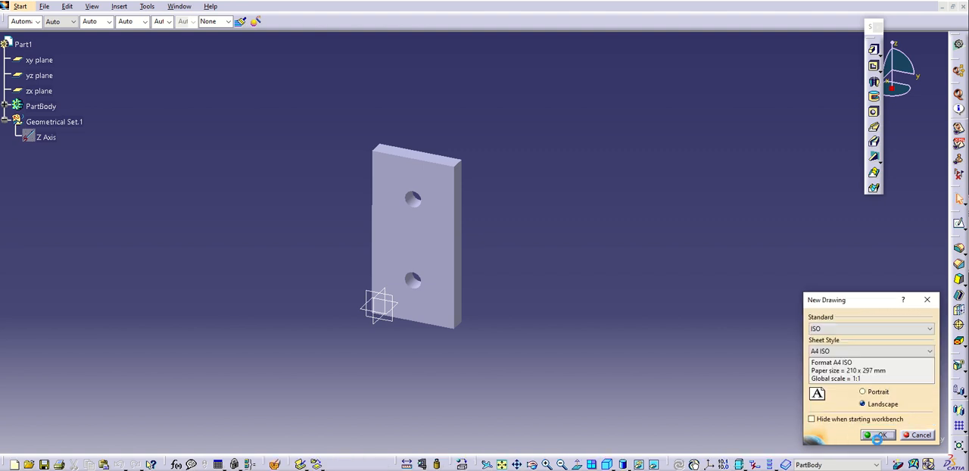
{"action": "left_click", "coordinate": [814, 329]}
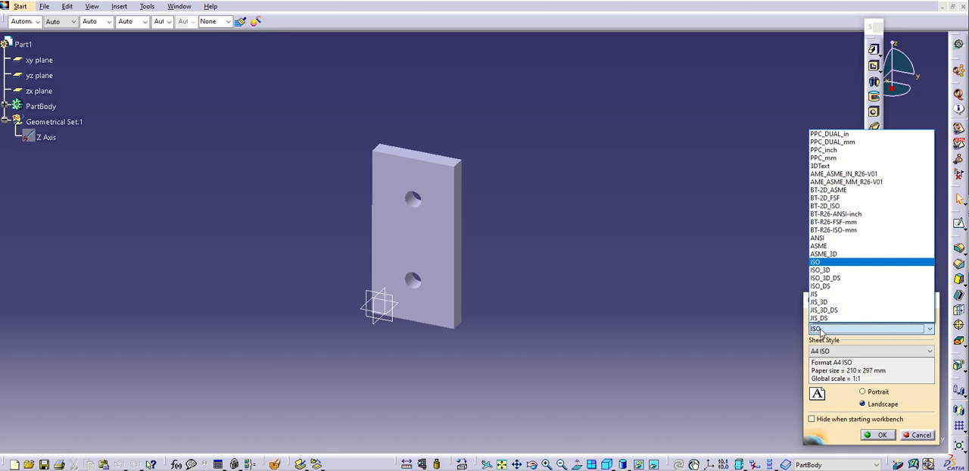
{"action": "left_click", "coordinate": [820, 330]}
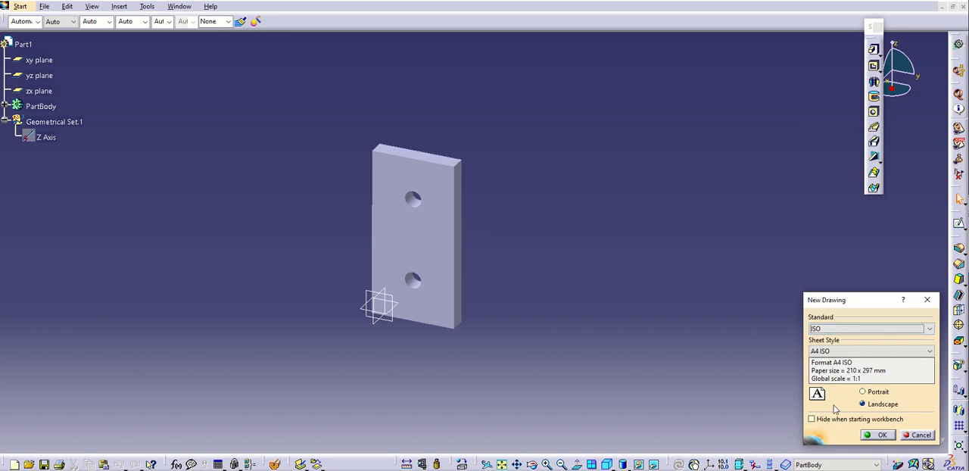
{"action": "left_click", "coordinate": [842, 352]}
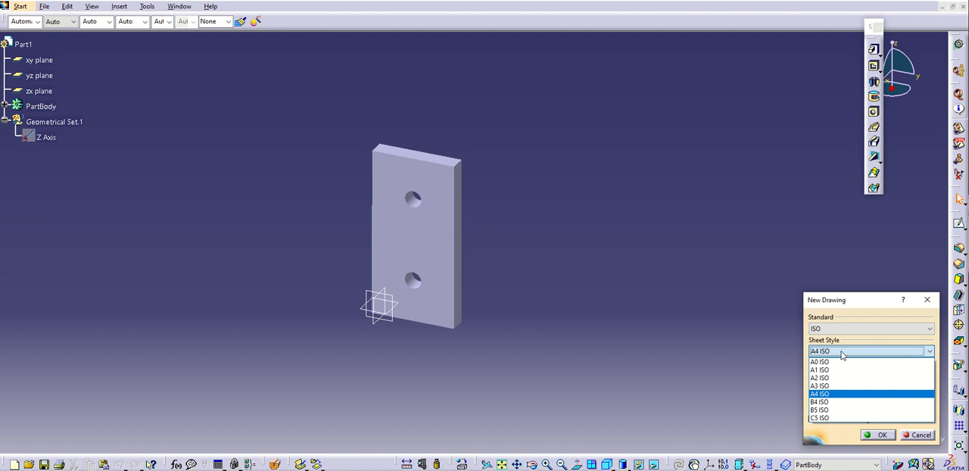
{"action": "left_click", "coordinate": [833, 394]}
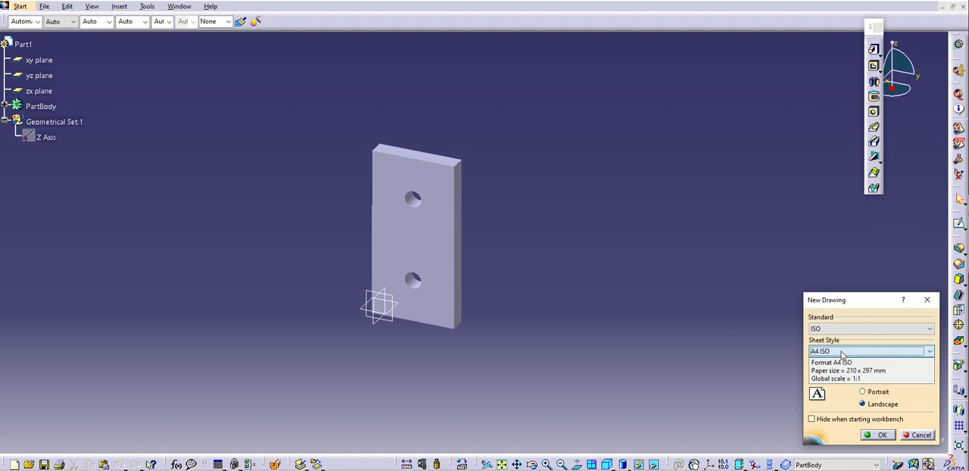
{"action": "left_click", "coordinate": [877, 436]}
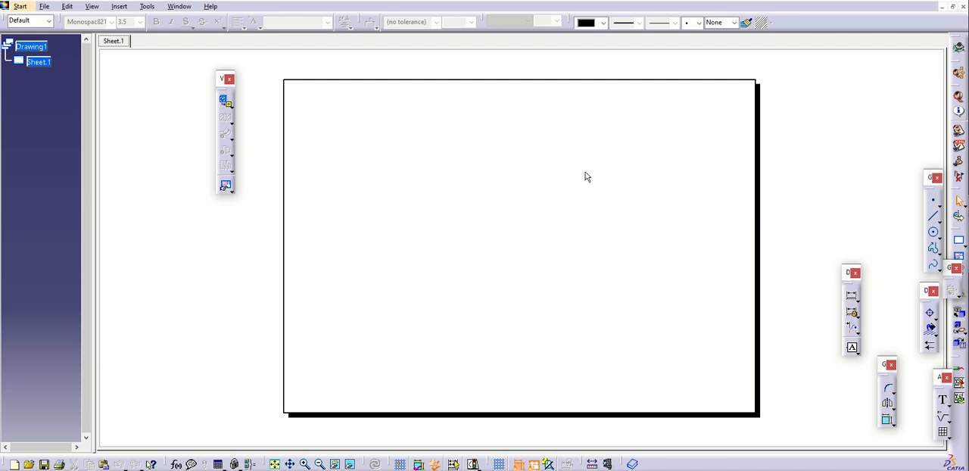
Generate a front view from the large holed face of Part1 and move it to the sheet's upper-left area
{"action": "left_click", "coordinate": [231, 104]}
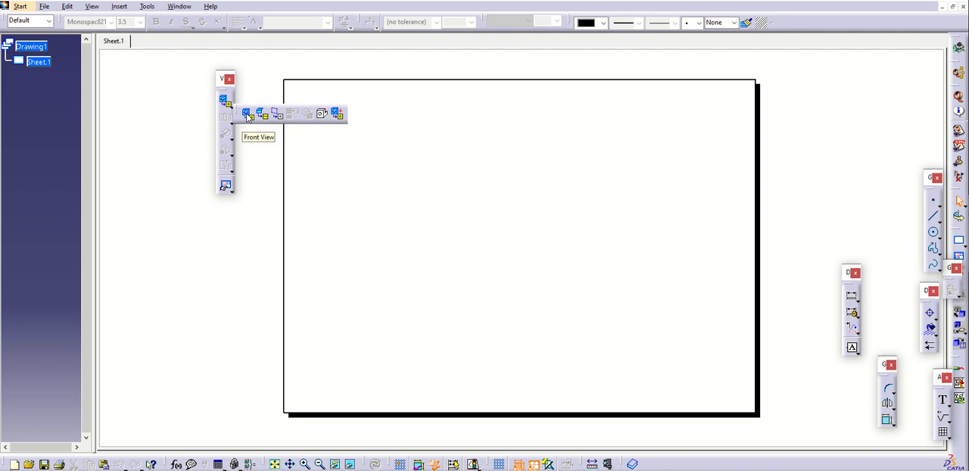
{"action": "left_click", "coordinate": [247, 114]}
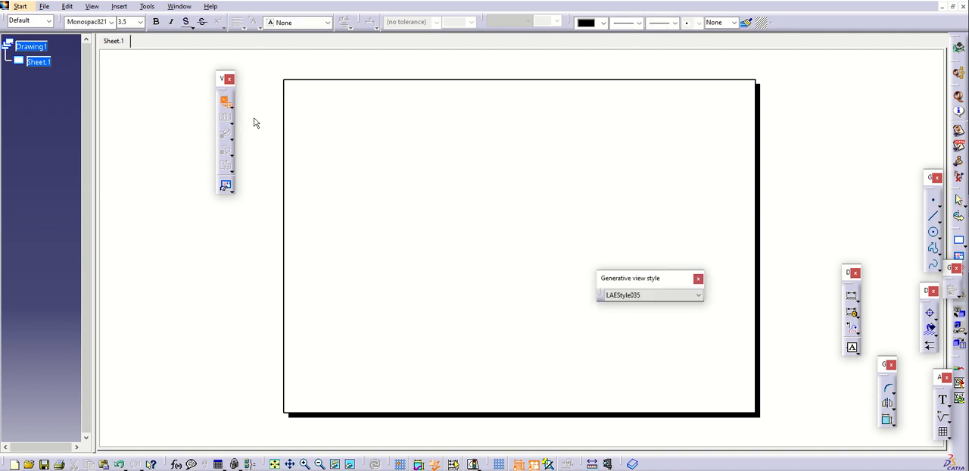
{"action": "left_click", "coordinate": [179, 7]}
{"action": "left_click", "coordinate": [210, 73]}
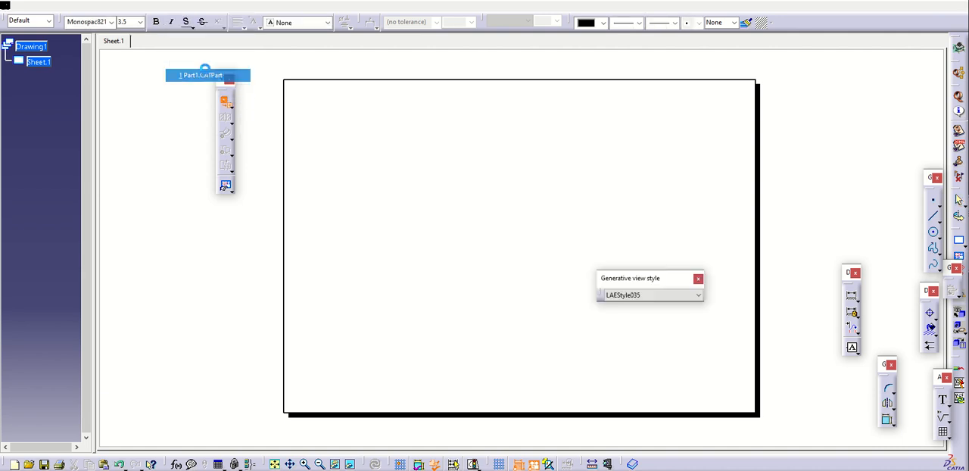
{"action": "left_click", "coordinate": [441, 222]}
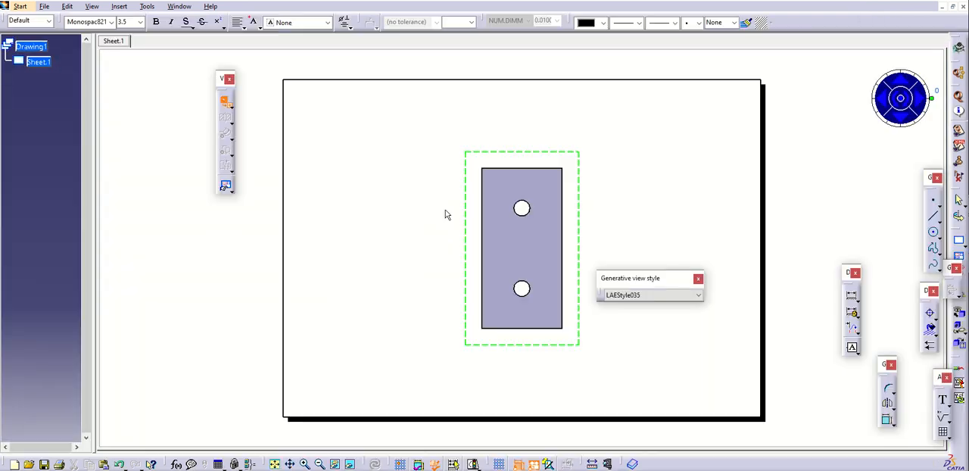
{"action": "left_click", "coordinate": [596, 179]}
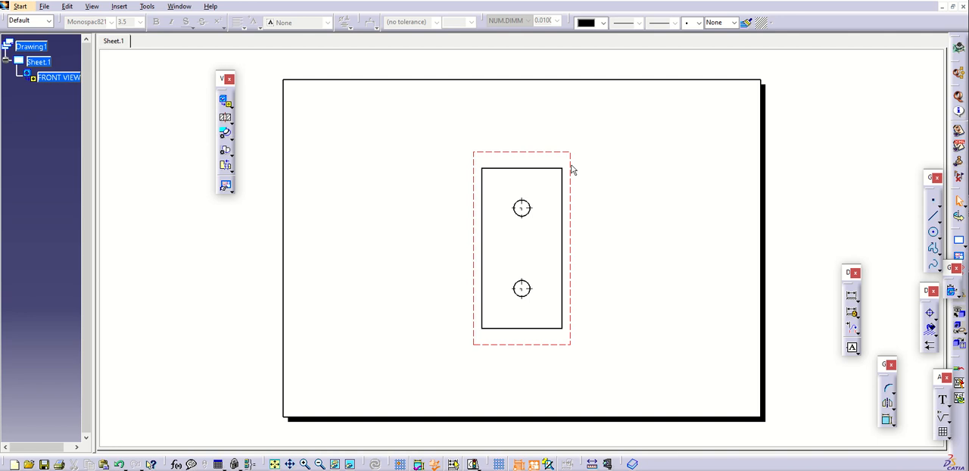
{"action": "left_click", "coordinate": [572, 170]}
{"action": "left_click_drag", "start_coordinate": [573, 169], "coordinate": [450, 136]}
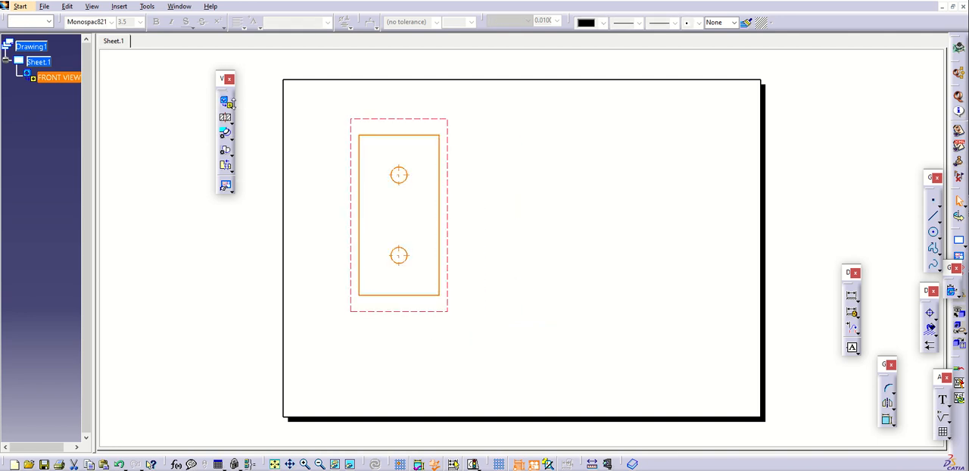
Project a side view of the plate and place it to the right of the front view
{"action": "left_click", "coordinate": [231, 106]}
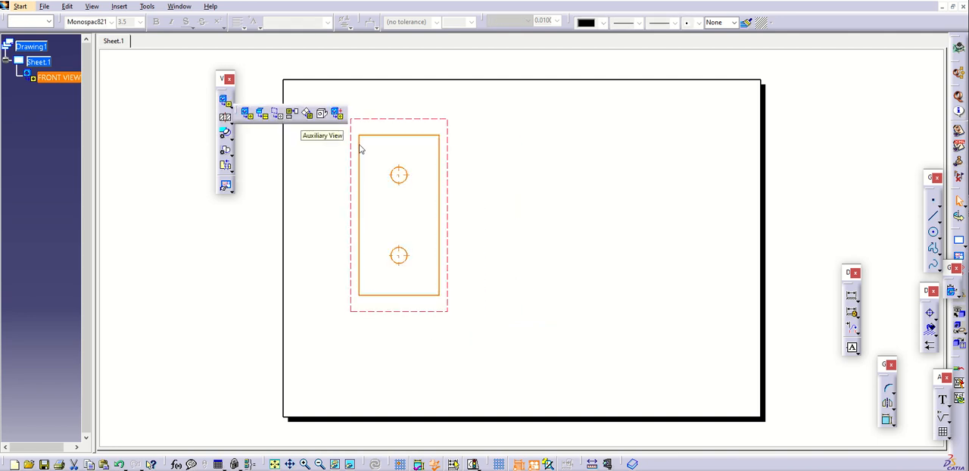
{"action": "left_click", "coordinate": [291, 114]}
{"action": "left_click", "coordinate": [500, 182]}
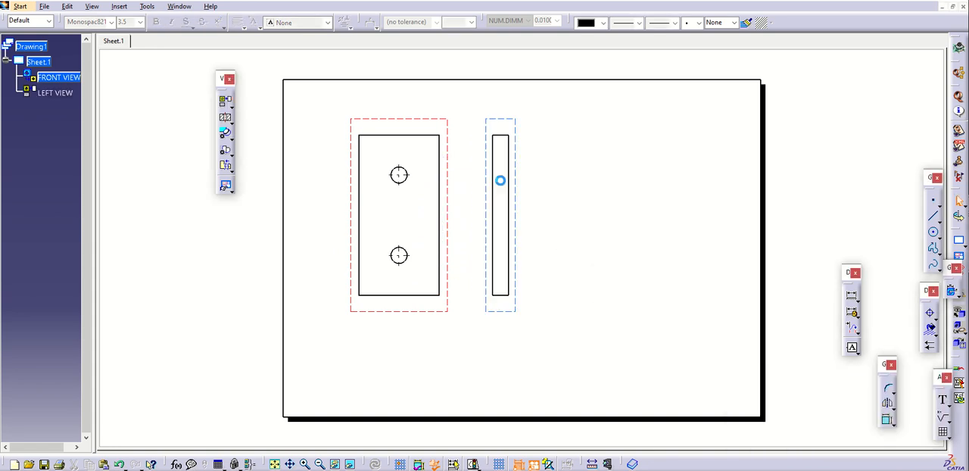
Create a vertical section view through both hole centres and place it to the left of the front view
{"action": "left_click", "coordinate": [226, 119]}
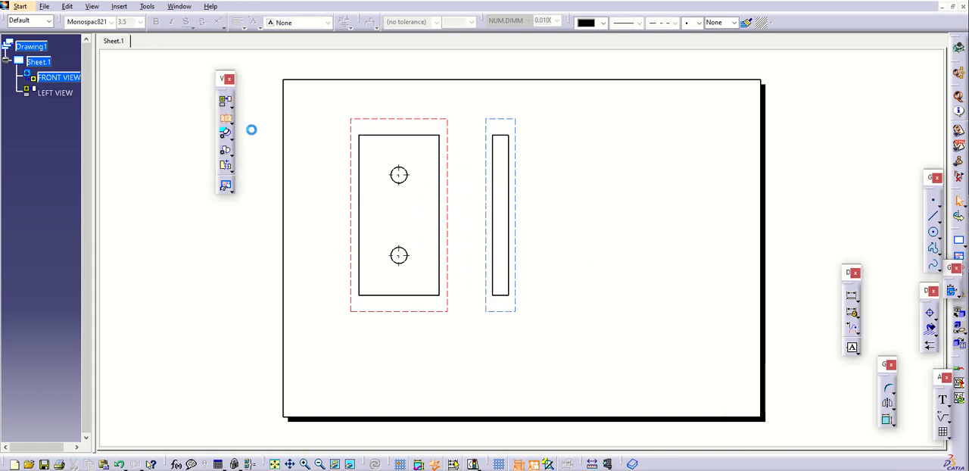
{"action": "left_click", "coordinate": [398, 126]}
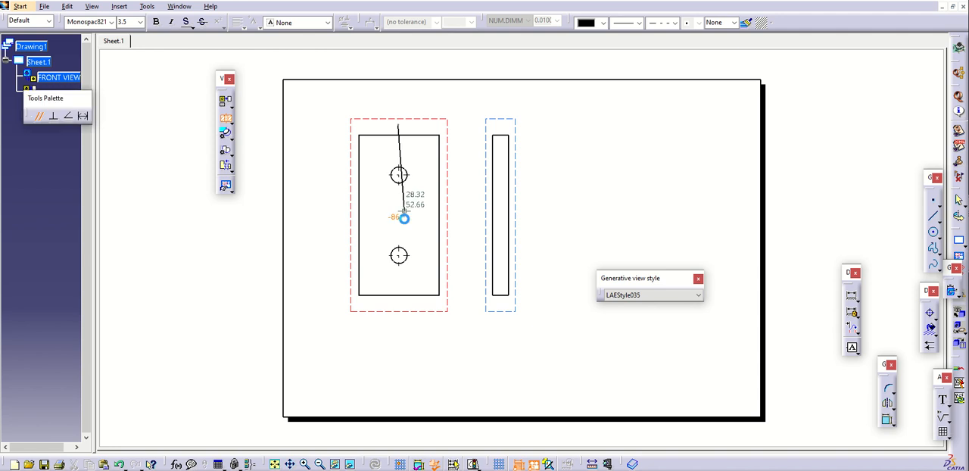
{"action": "double_click", "coordinate": [399, 310]}
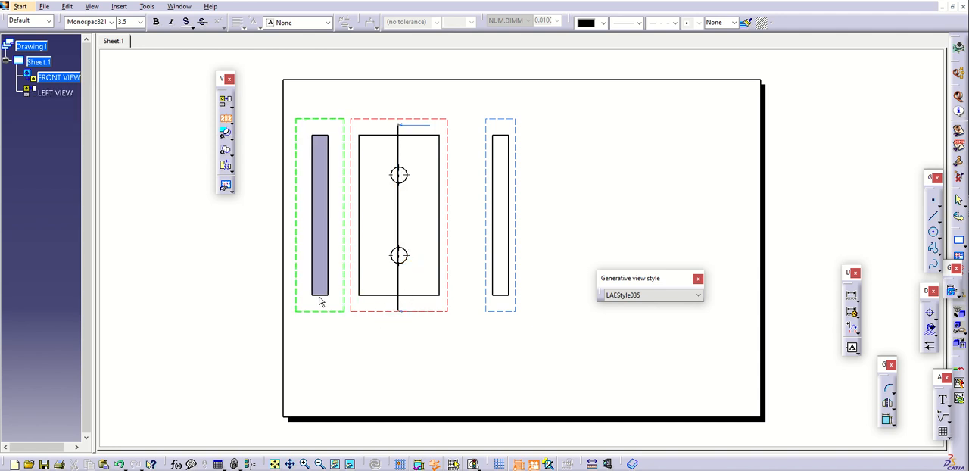
{"action": "left_click", "coordinate": [317, 298]}
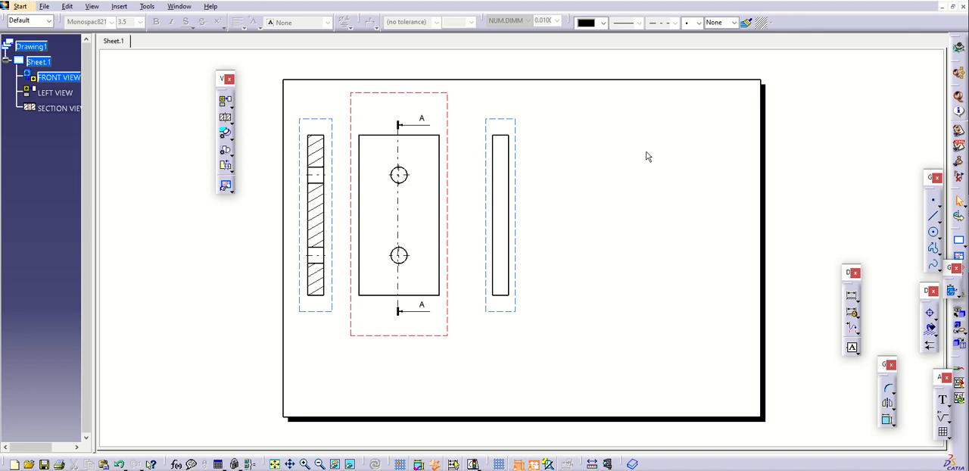
Activate the section view and delete it from the sheet
{"action": "double_click", "coordinate": [333, 126]}
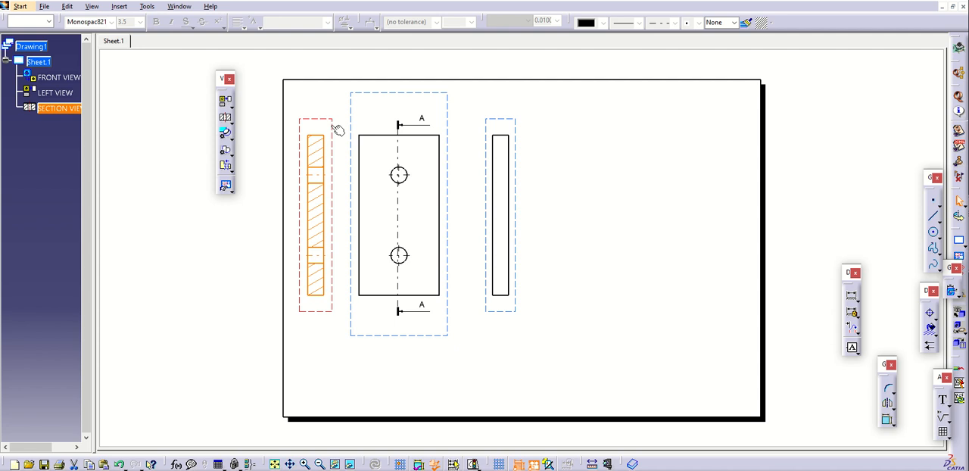
{"action": "right_click", "coordinate": [331, 130]}
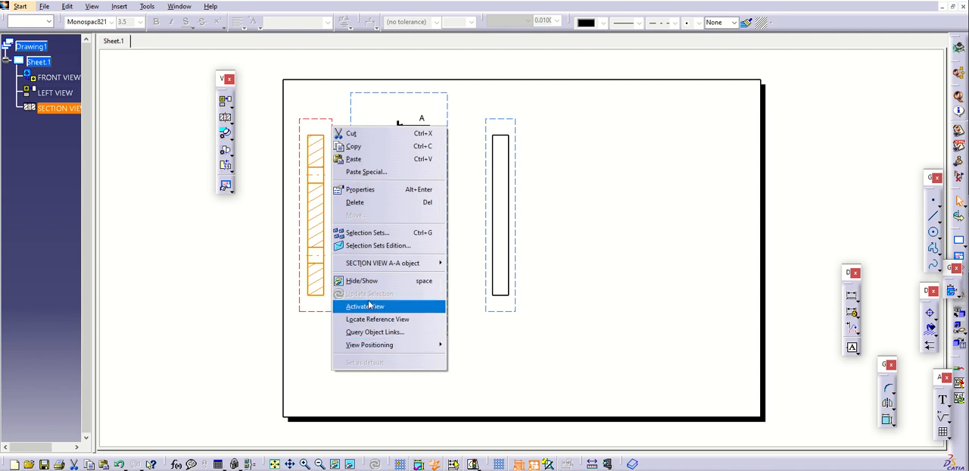
{"action": "left_click", "coordinate": [356, 203]}
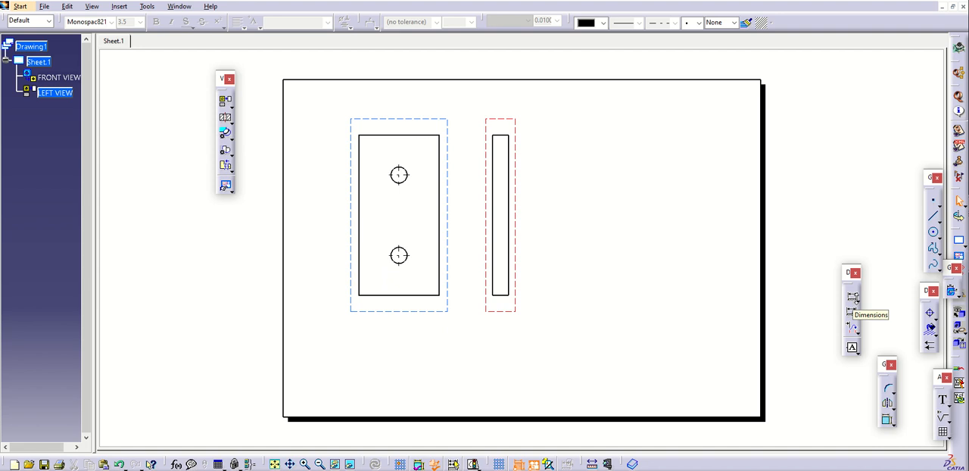
Dimension the plate's thickness on the side view's lower edge and place the dimension below the view
{"action": "left_click", "coordinate": [855, 313]}
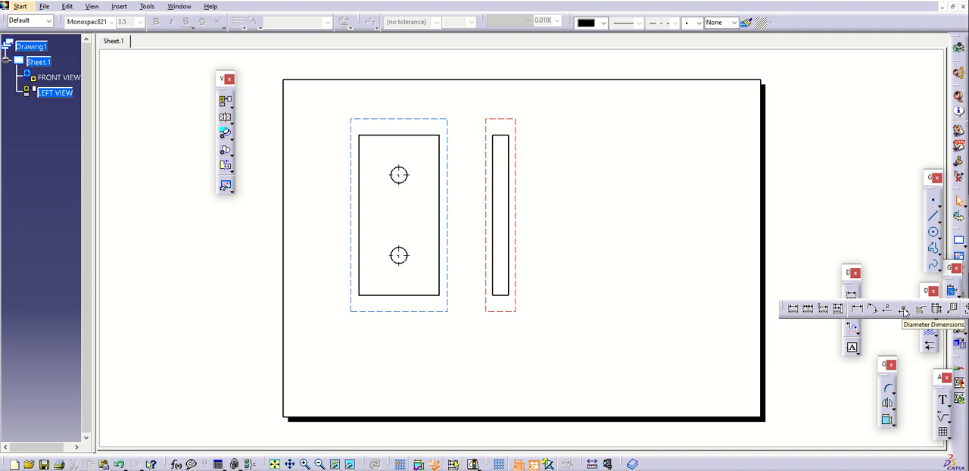
{"action": "left_click", "coordinate": [790, 310]}
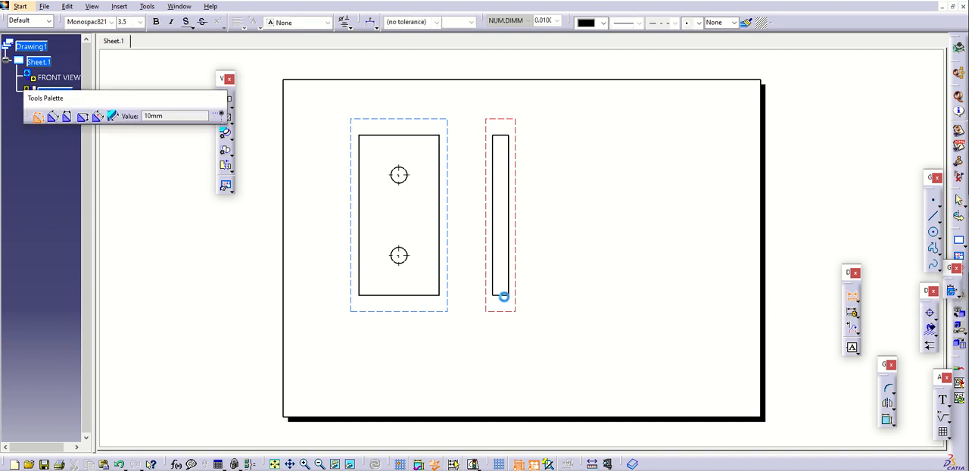
{"action": "left_click", "coordinate": [503, 296]}
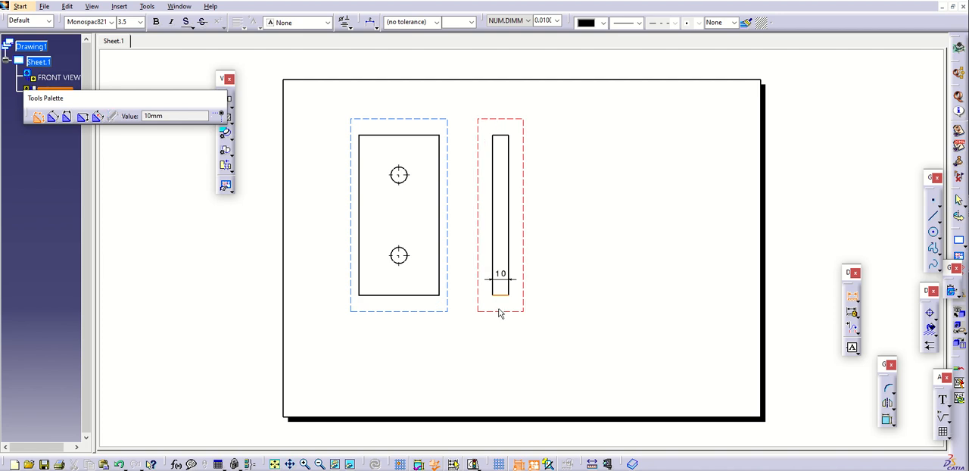
{"action": "left_click", "coordinate": [554, 293]}
{"action": "left_click_drag", "start_coordinate": [517, 286], "coordinate": [503, 316]}
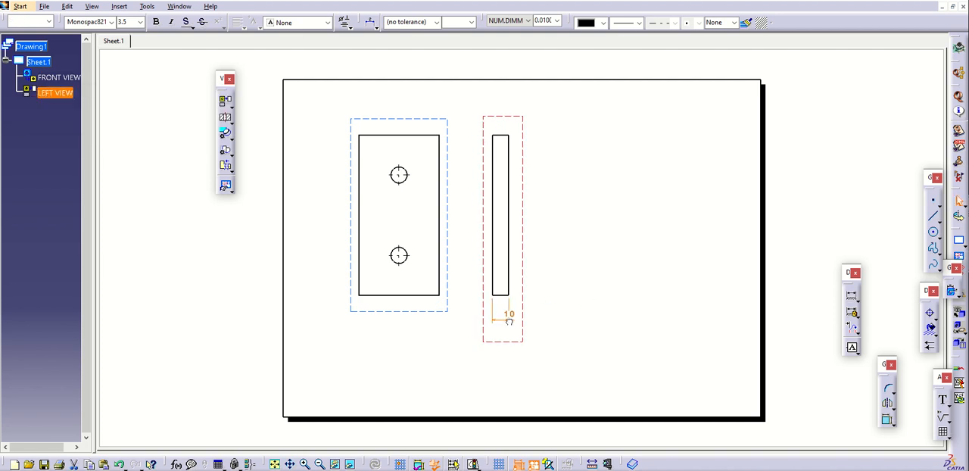
Activate the front view, dimension the plate's width along its lower edge, and place the dimension below the view
{"action": "double_click", "coordinate": [420, 311]}
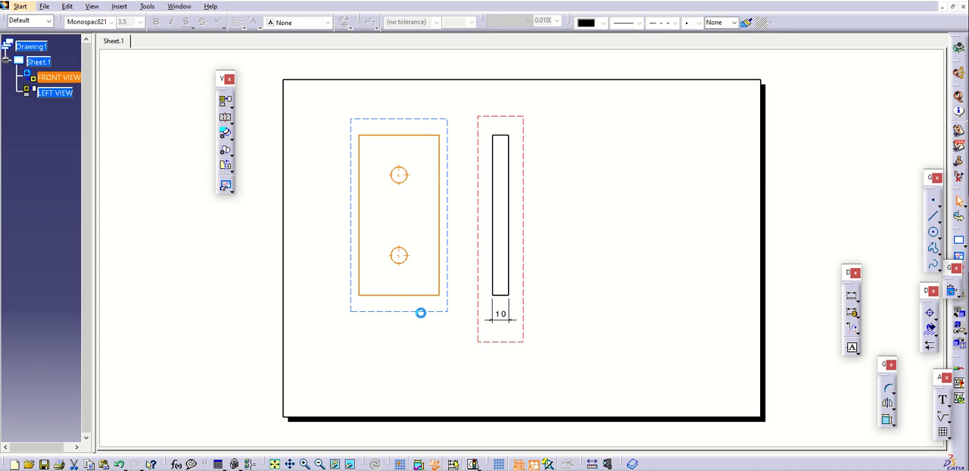
{"action": "left_click", "coordinate": [852, 295]}
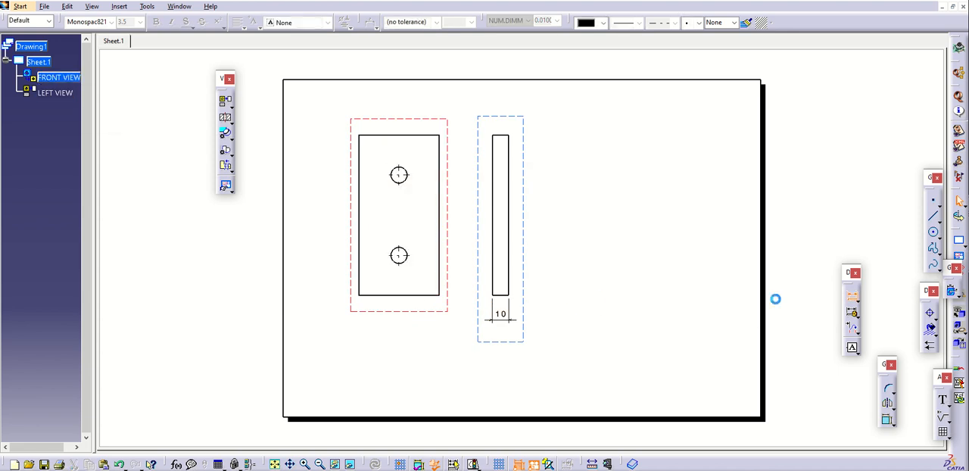
{"action": "left_click", "coordinate": [393, 295]}
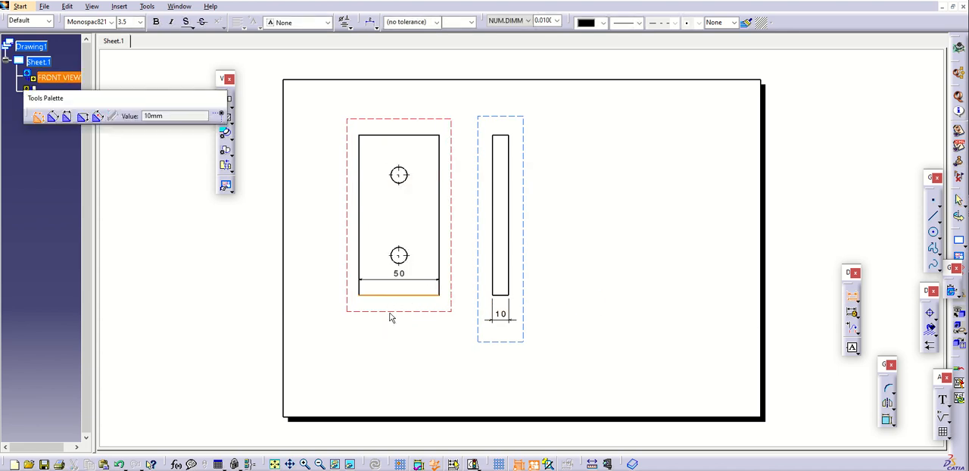
{"action": "left_click", "coordinate": [422, 285]}
{"action": "left_click_drag", "start_coordinate": [424, 284], "coordinate": [411, 324]}
Line up the front view's width dimension with the side view's thickness dimension
{"action": "right_click", "coordinate": [412, 324]}
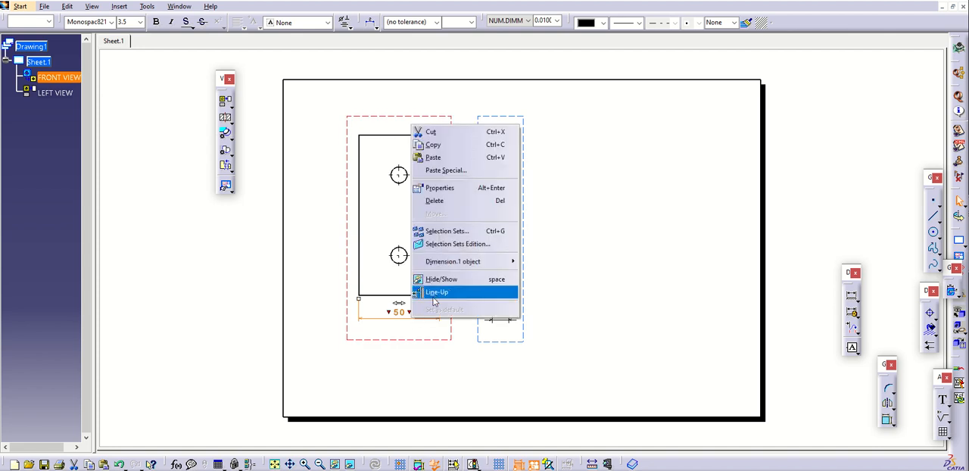
{"action": "left_click", "coordinate": [436, 292]}
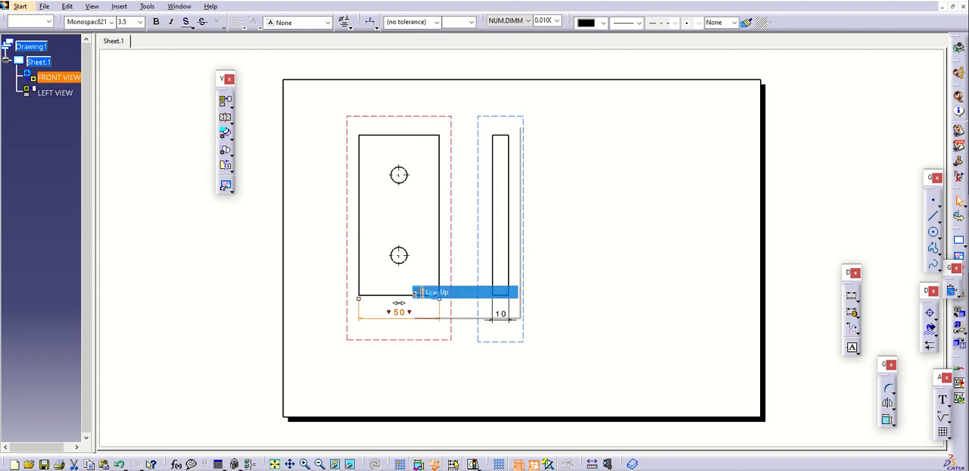
{"action": "left_click", "coordinate": [498, 323]}
{"action": "key", "text": "Return"}
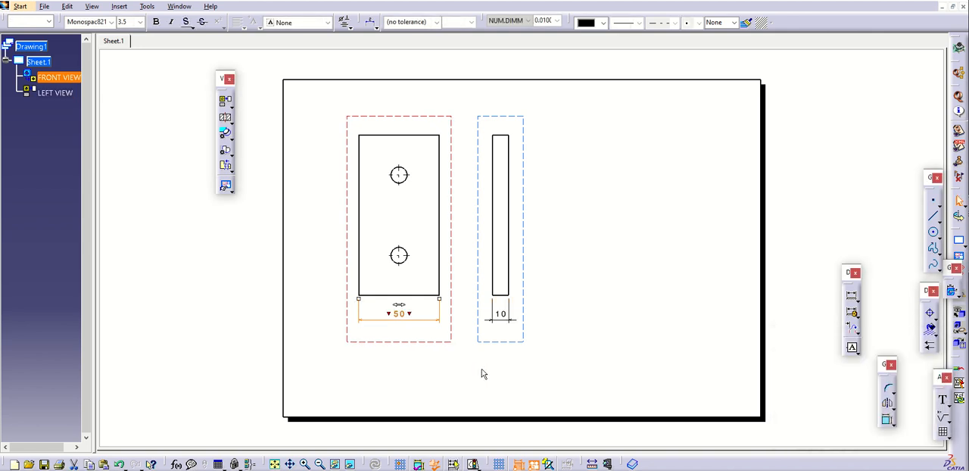
{"action": "left_click", "coordinate": [711, 299]}
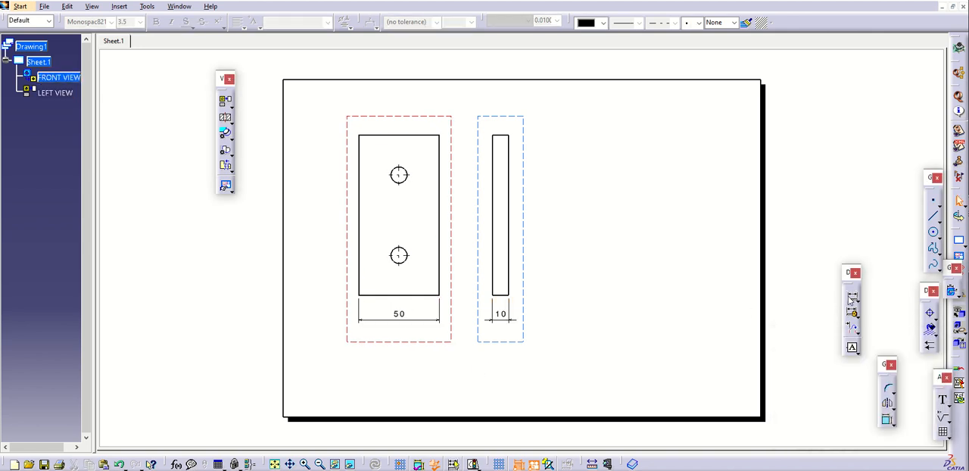
Dimension the plate's height on the front view's left edge and place the dimension outside the plate, left of the view
{"action": "left_click", "coordinate": [851, 295]}
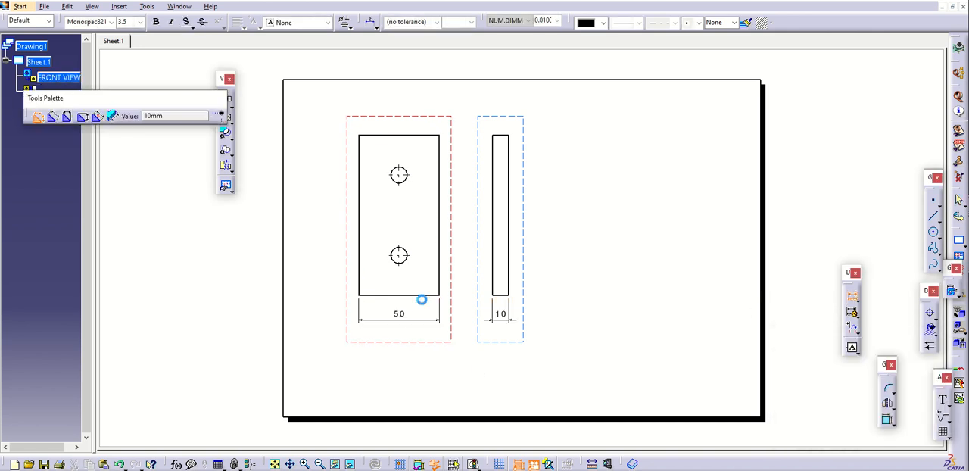
{"action": "left_click", "coordinate": [360, 283]}
{"action": "left_click", "coordinate": [327, 277]}
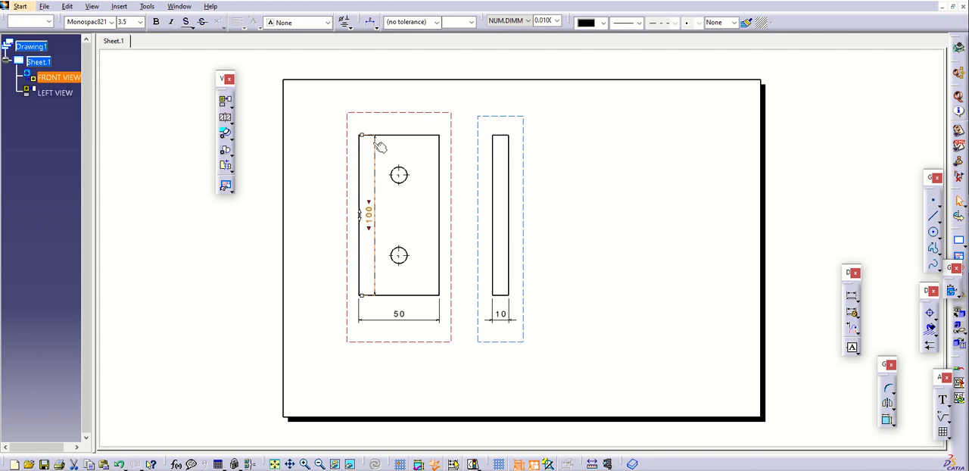
{"action": "left_click_drag", "start_coordinate": [375, 146], "coordinate": [326, 144]}
{"action": "left_click", "coordinate": [604, 212]}
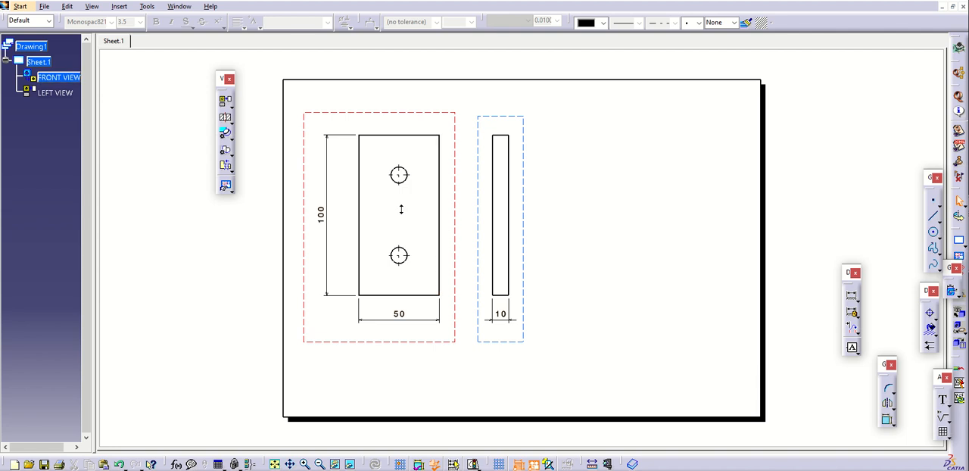
Add an axis line with center lines connecting the two holes in the front view
{"action": "middle_click_drag", "start_coordinate": [402, 209], "coordinate": [402, 192]}
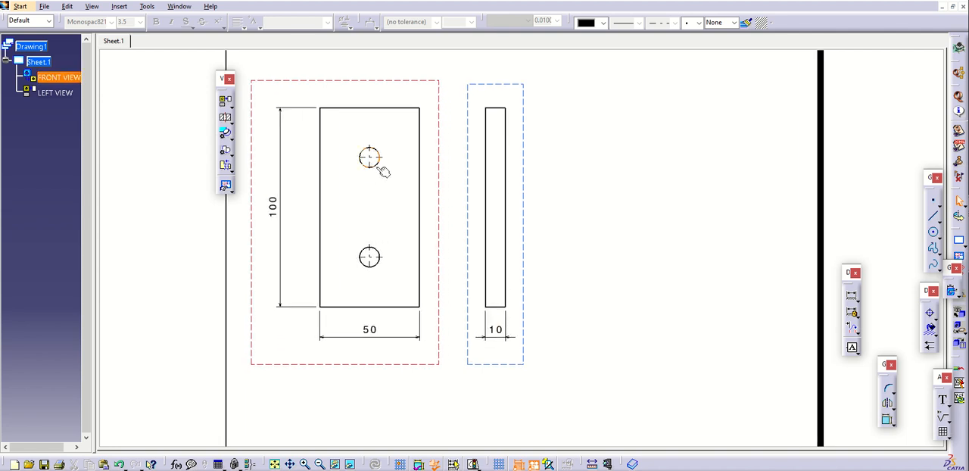
{"action": "left_click_drag", "start_coordinate": [928, 299], "coordinate": [682, 192]}
{"action": "left_click", "coordinate": [690, 212]}
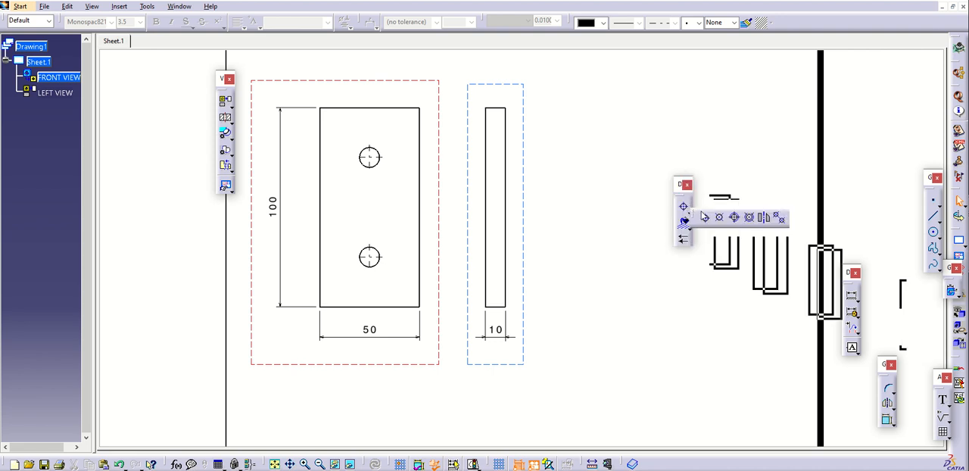
{"action": "left_click", "coordinate": [779, 218]}
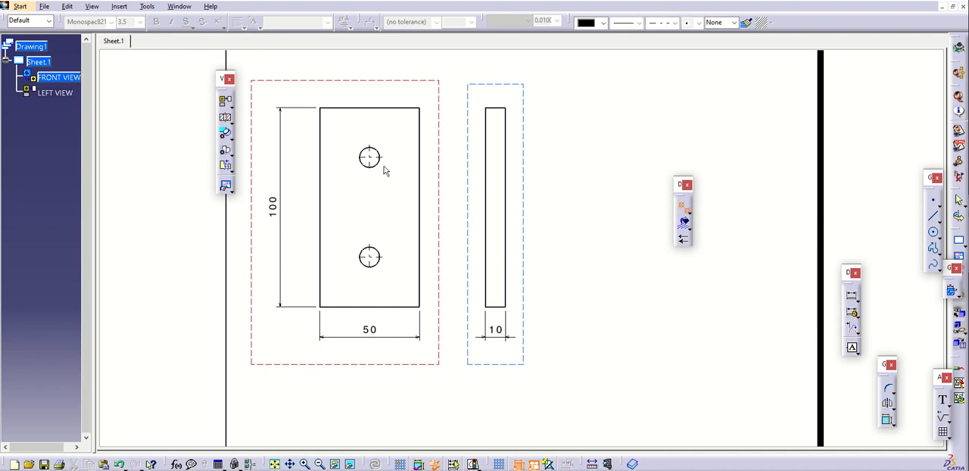
{"action": "left_click", "coordinate": [372, 158]}
{"action": "left_click", "coordinate": [379, 257]}
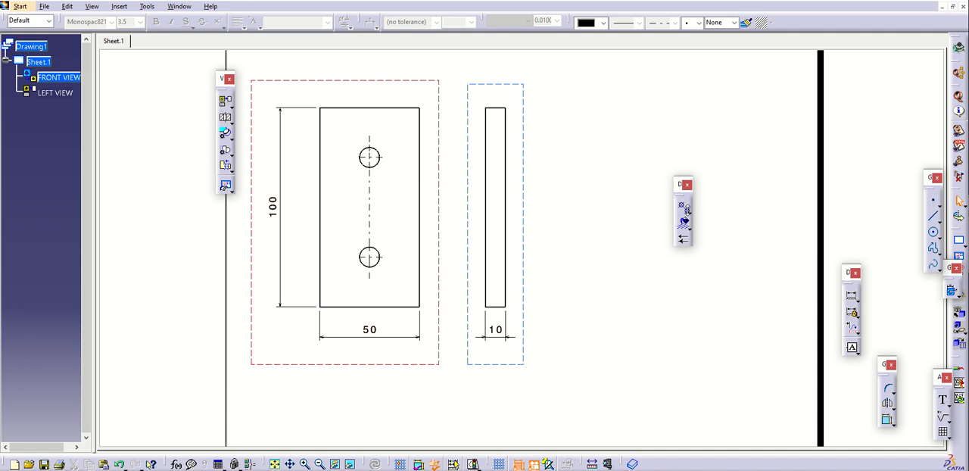
Try a plain axis line between the two holes in the front view and delete it
{"action": "left_click", "coordinate": [687, 211]}
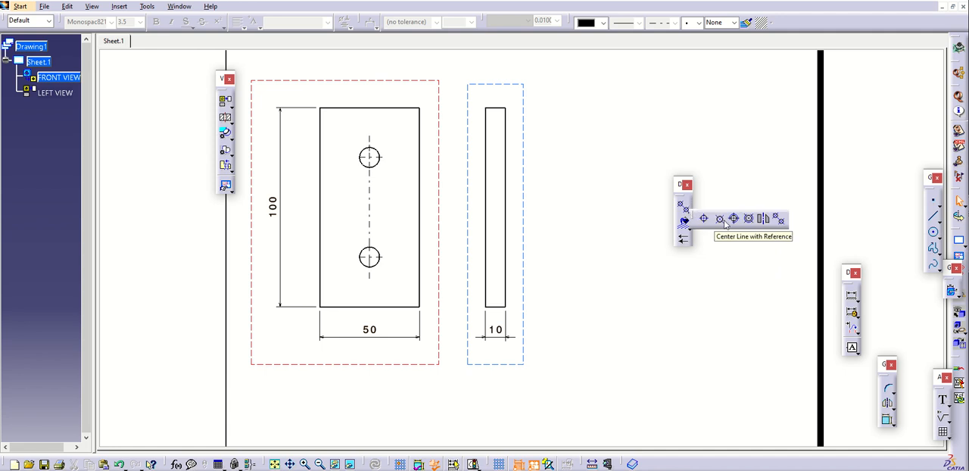
{"action": "left_click", "coordinate": [764, 219]}
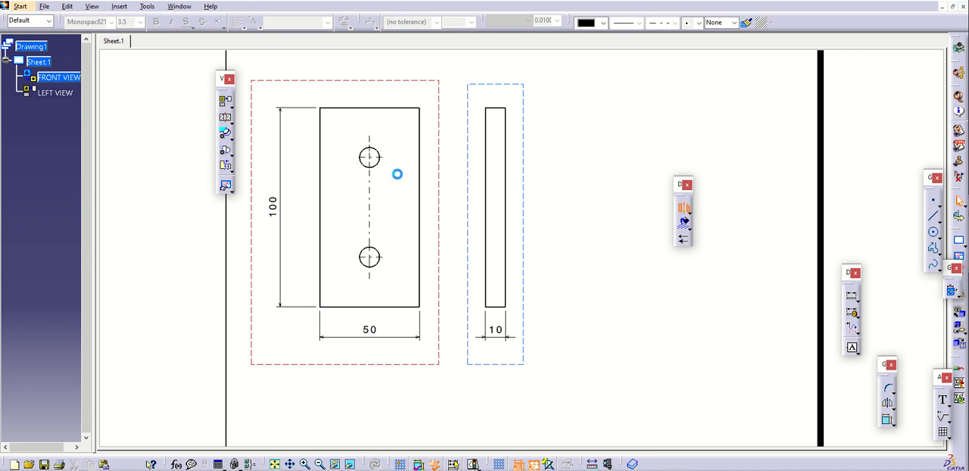
{"action": "left_click", "coordinate": [381, 254]}
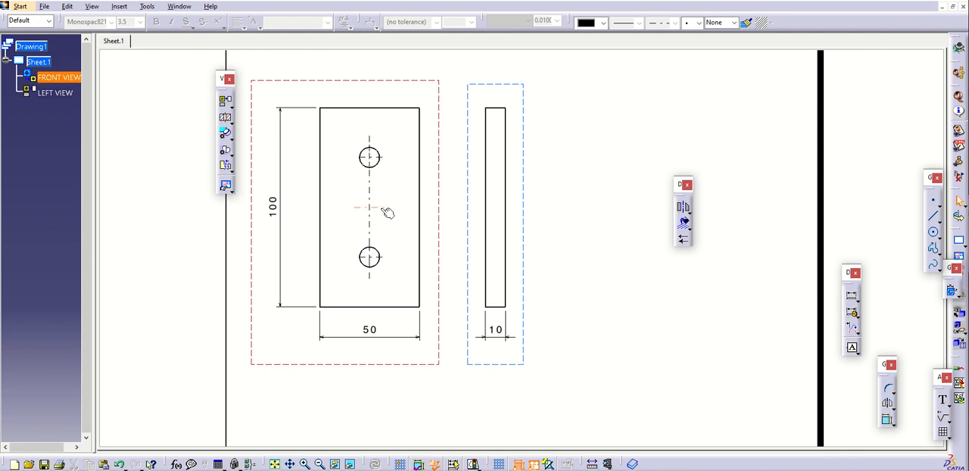
{"action": "left_click", "coordinate": [384, 208]}
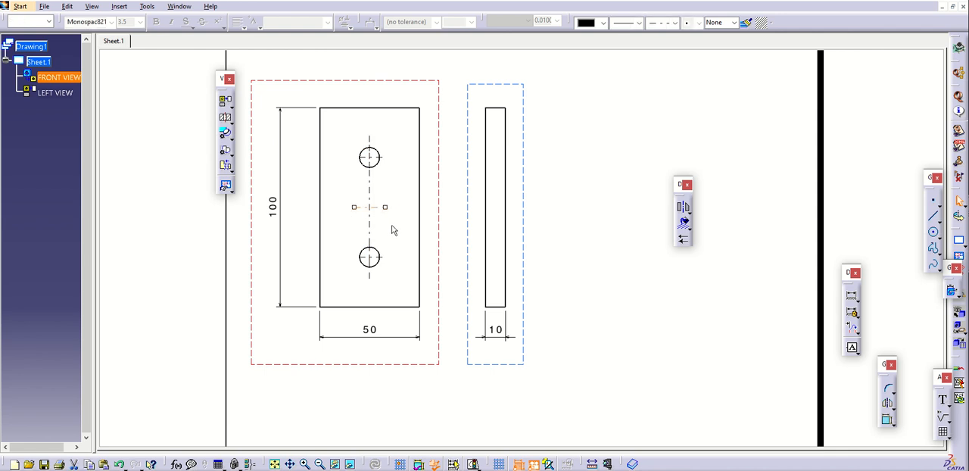
{"action": "left_click", "coordinate": [390, 226]}
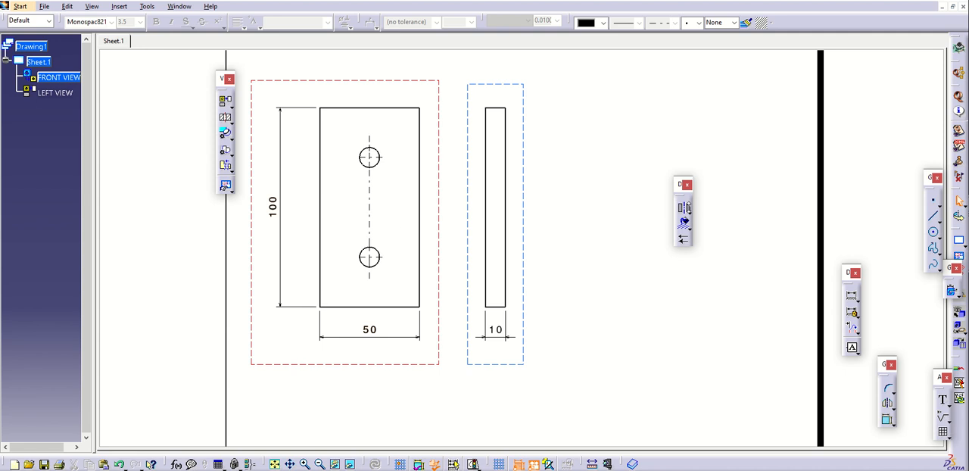
Sketch a freehand circle in the empty area to the right of the side view and add center lines to it
{"action": "left_click", "coordinate": [687, 209]}
{"action": "left_click", "coordinate": [933, 231]}
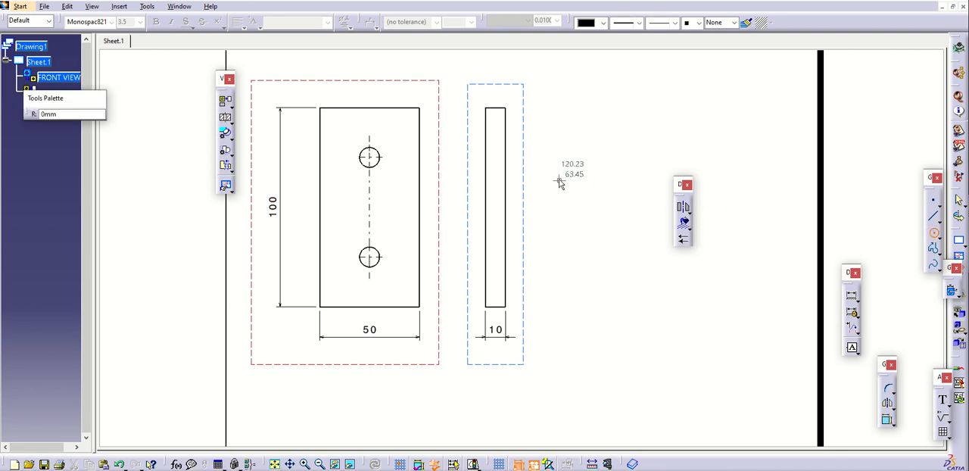
{"action": "left_click", "coordinate": [585, 171]}
{"action": "left_click", "coordinate": [597, 199]}
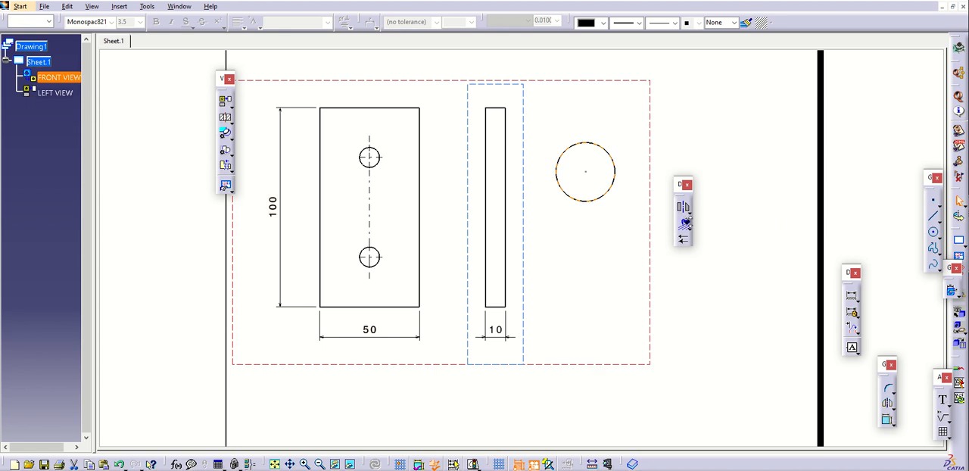
{"action": "left_click", "coordinate": [692, 221]}
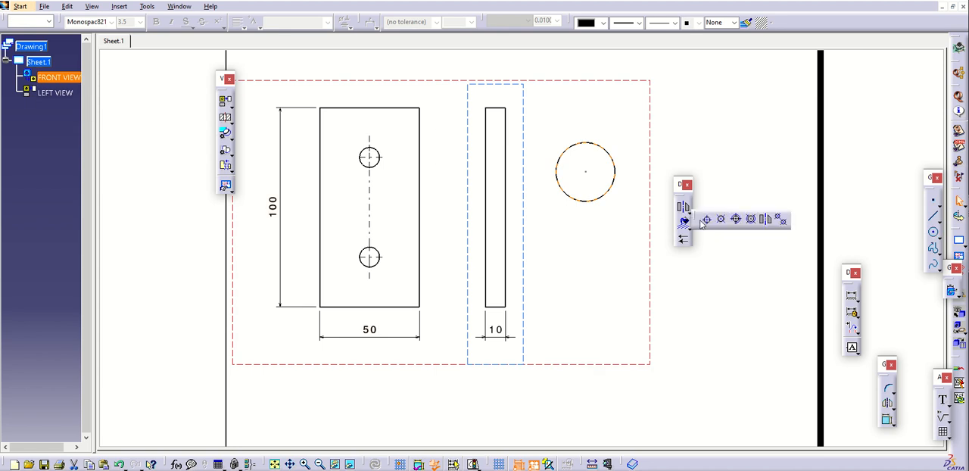
{"action": "left_click", "coordinate": [706, 219]}
{"action": "left_click", "coordinate": [613, 193]}
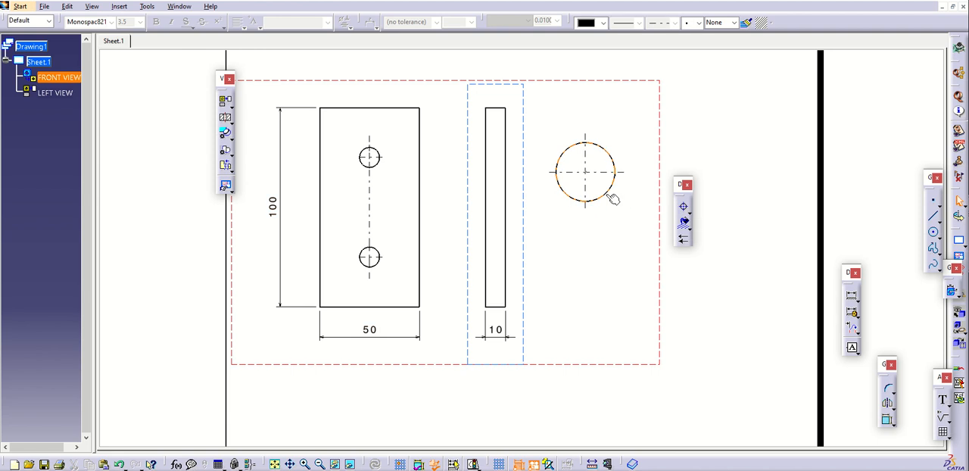
Delete the sketched circle beside the side view together with its center lines
{"action": "left_click", "coordinate": [691, 219]}
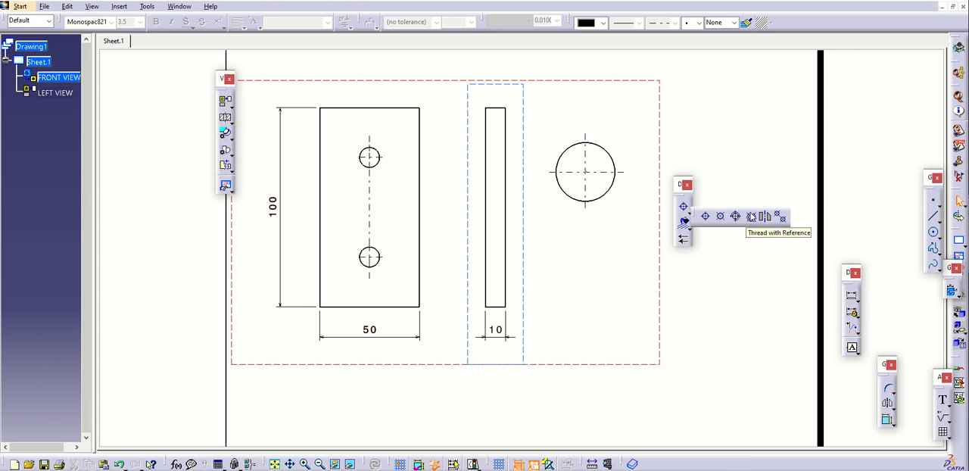
{"action": "left_click", "coordinate": [613, 193]}
{"action": "key", "text": "Delete"}
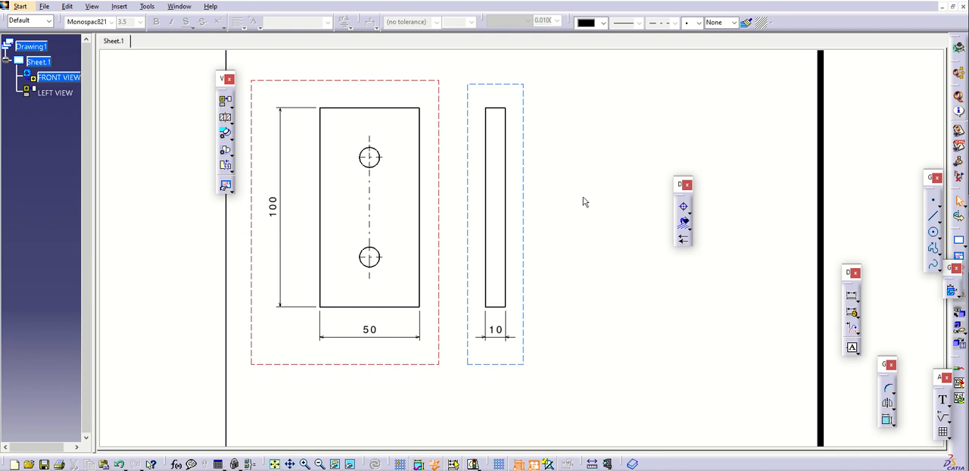
Add a diameter dimension to the upper hole in the front view
{"action": "middle_click_drag", "start_coordinate": [435, 204], "coordinate": [506, 214]}
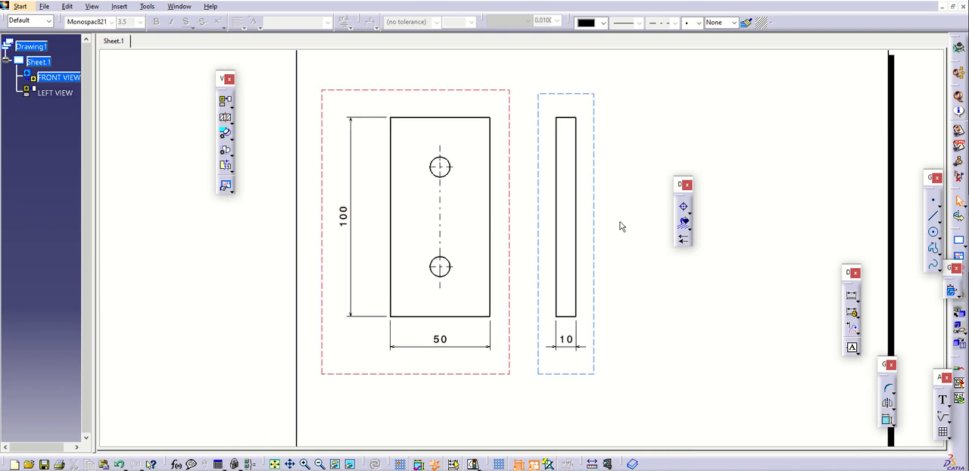
{"action": "left_click", "coordinate": [857, 299]}
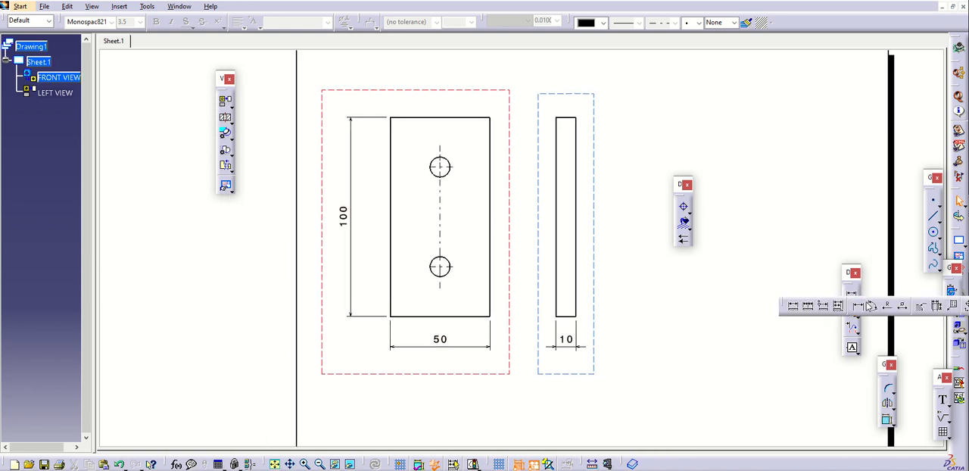
{"action": "left_click", "coordinate": [903, 306]}
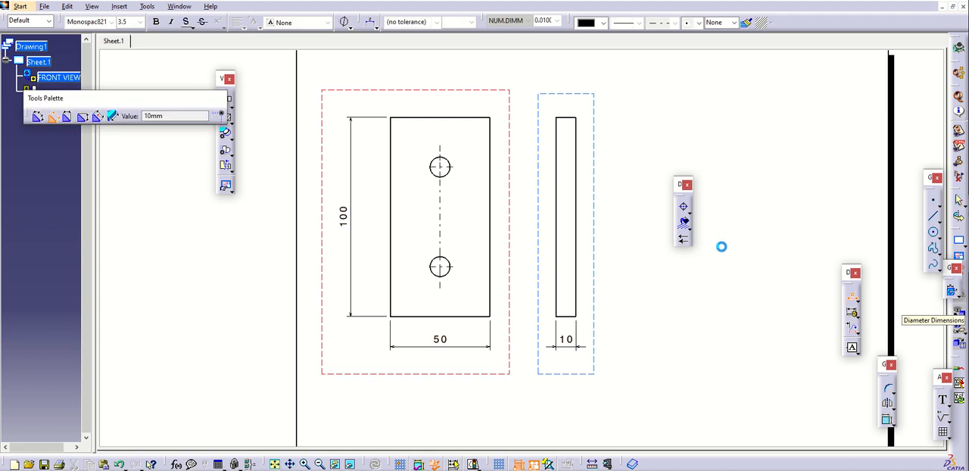
{"action": "left_click", "coordinate": [450, 161]}
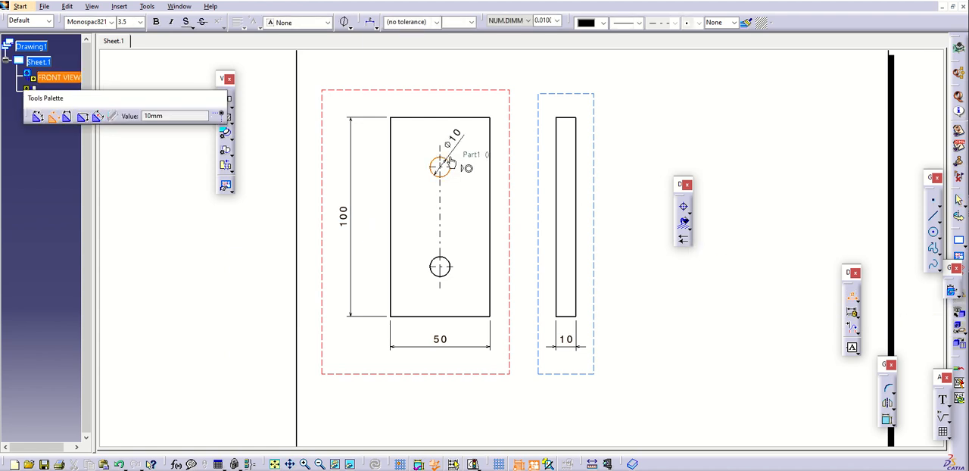
{"action": "left_click", "coordinate": [625, 102]}
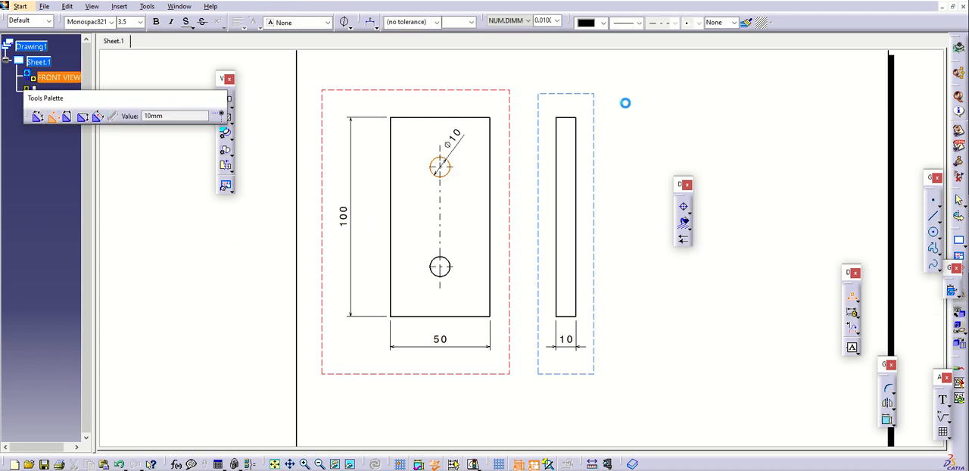
Switch the hole's diameter dimension to a two-part leader line and move its horizontal text above the plate
{"action": "left_click", "coordinate": [371, 24]}
{"action": "left_click", "coordinate": [383, 65]}
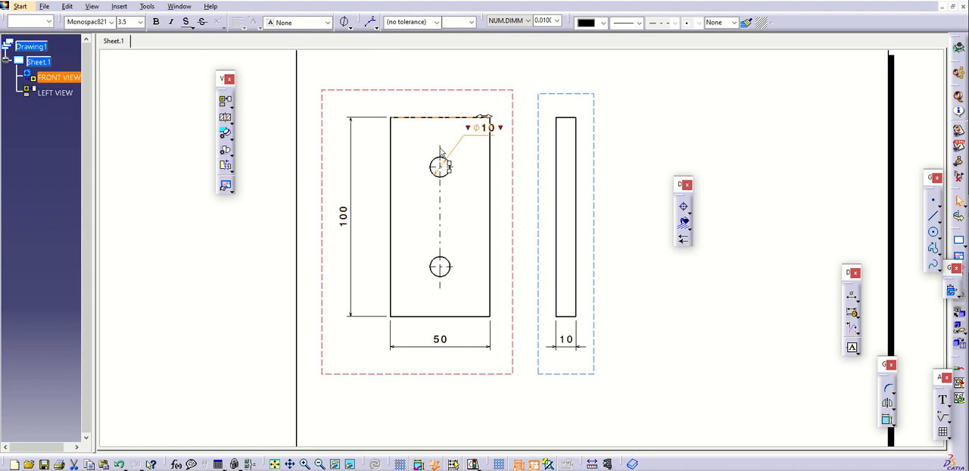
{"action": "left_click_drag", "start_coordinate": [474, 134], "coordinate": [514, 84]}
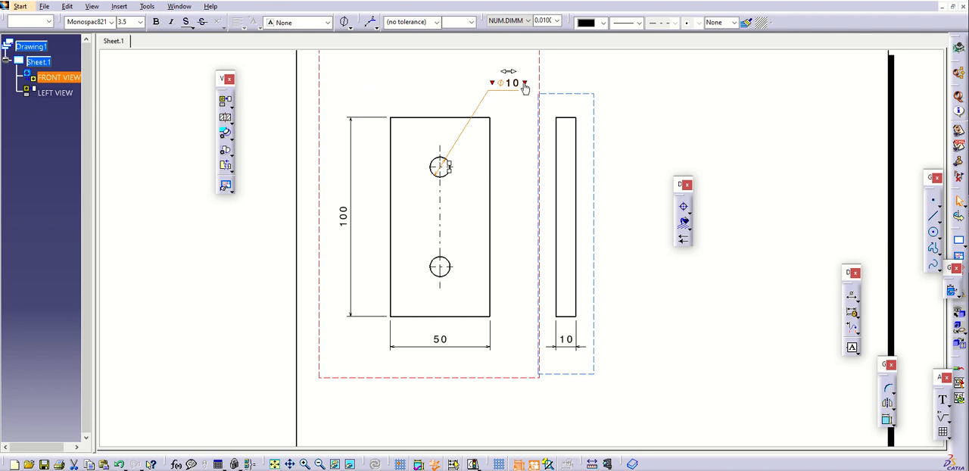
Append the text (2x) after the hole's diameter value and shift the dimension left so it clears the side view
{"action": "left_click", "coordinate": [524, 84]}
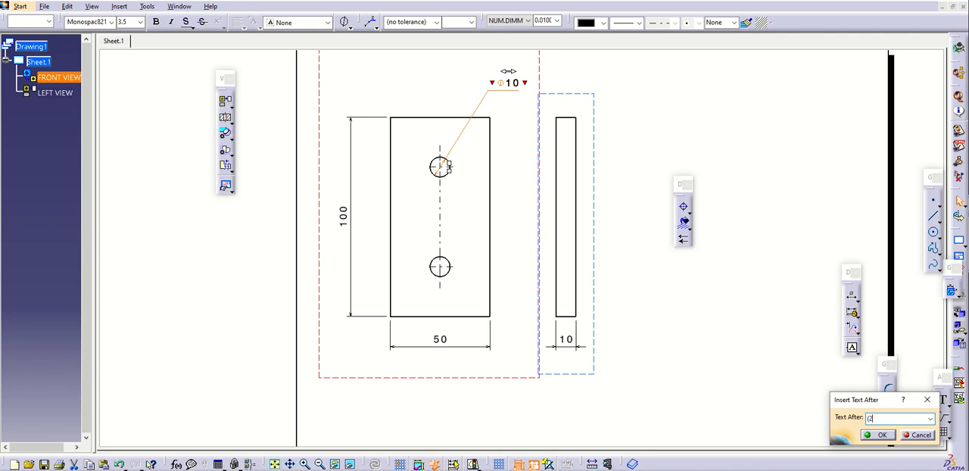
{"action": "key", "text": "Return"}
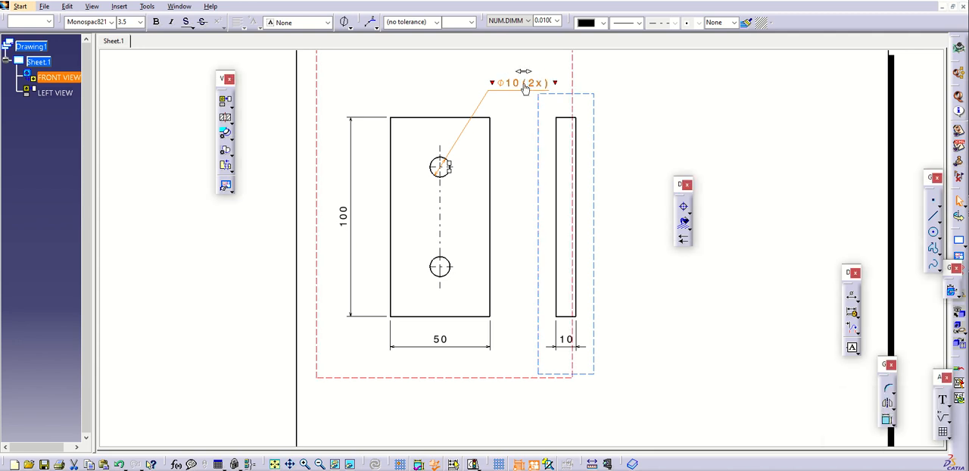
{"action": "left_click_drag", "start_coordinate": [517, 96], "coordinate": [490, 95]}
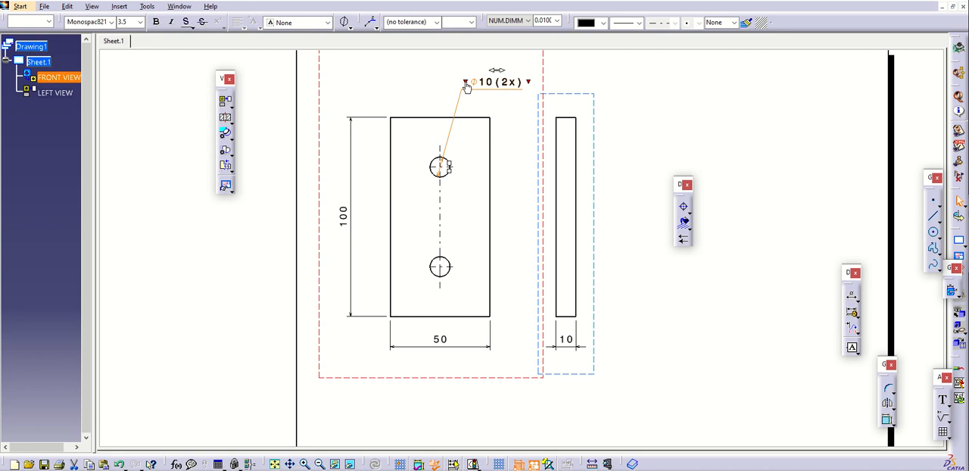
{"action": "left_click", "coordinate": [350, 28]}
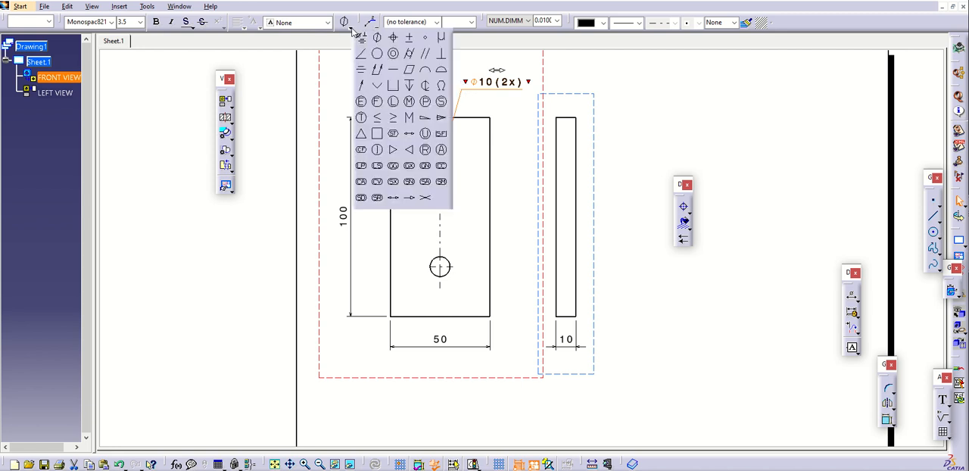
{"action": "left_click", "coordinate": [335, 72]}
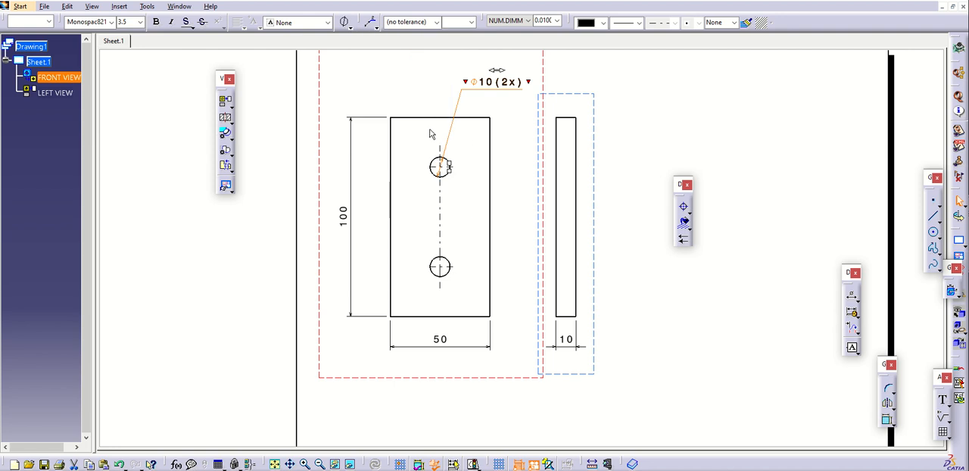
{"action": "left_click", "coordinate": [503, 167]}
{"action": "middle_click_drag", "start_coordinate": [492, 158], "coordinate": [409, 188]}
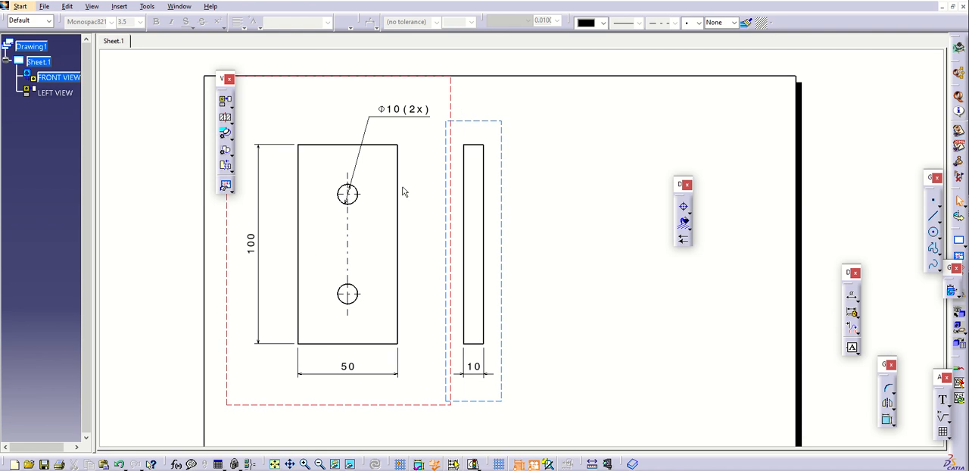
Switch to the part document and round one upper corner edge of the plate with a 5 mm edge fillet
{"action": "left_click", "coordinate": [182, 7]}
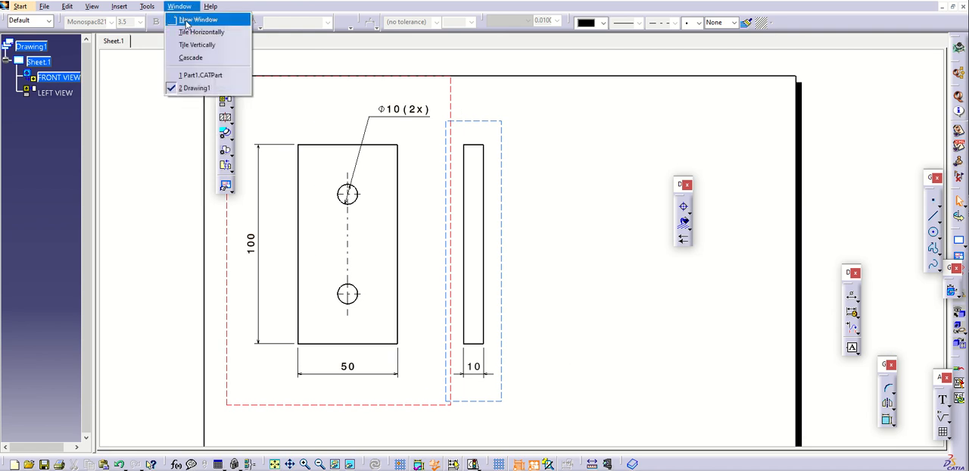
{"action": "left_click", "coordinate": [203, 73]}
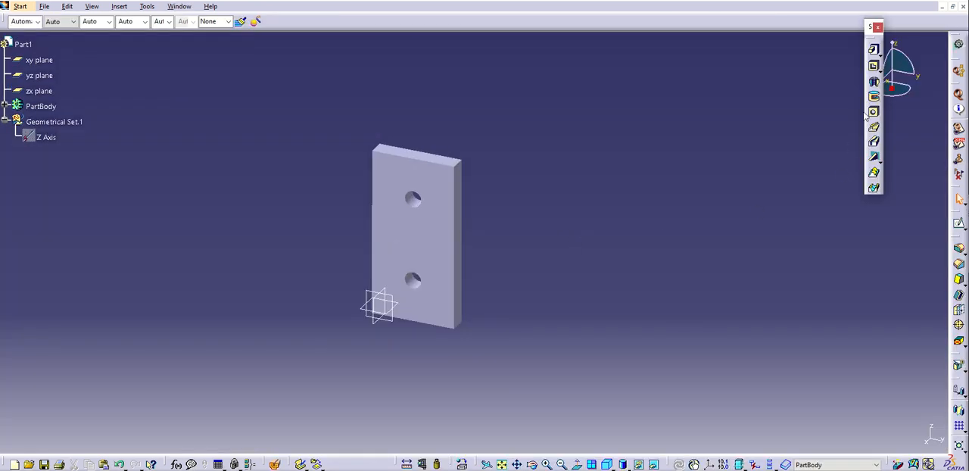
{"action": "left_click", "coordinate": [959, 248]}
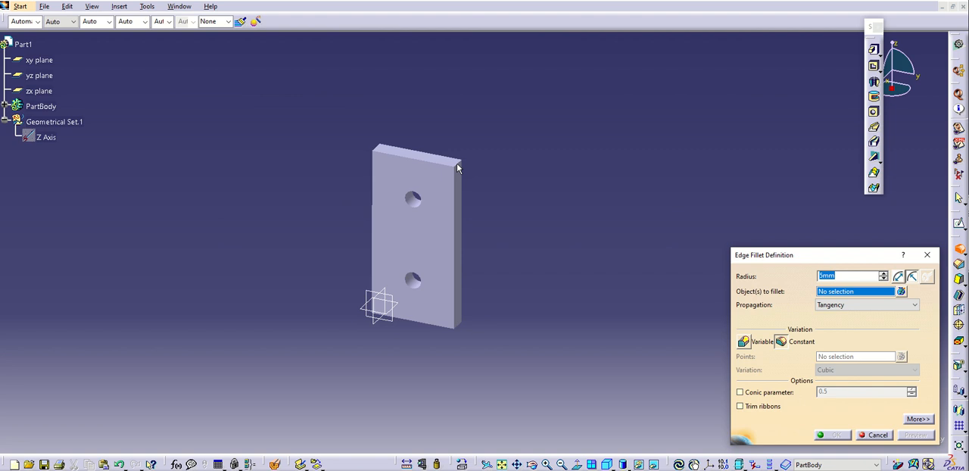
{"action": "left_click", "coordinate": [457, 164]}
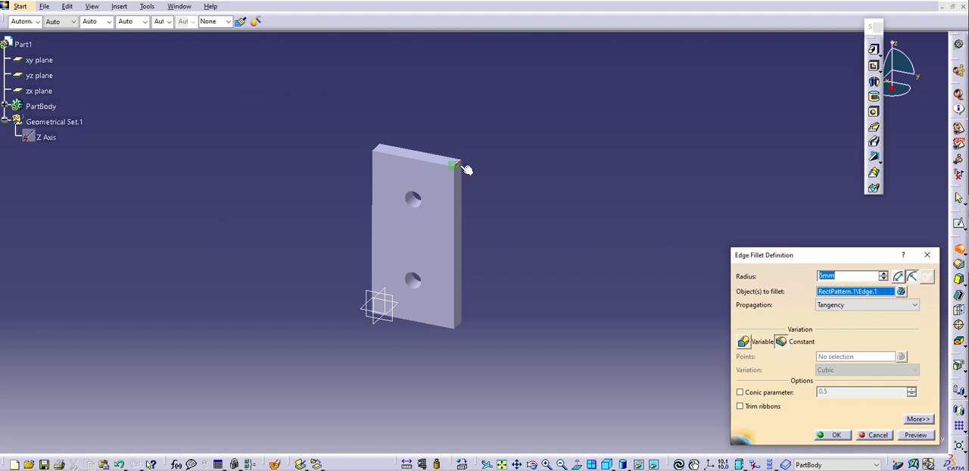
{"action": "left_click", "coordinate": [835, 435]}
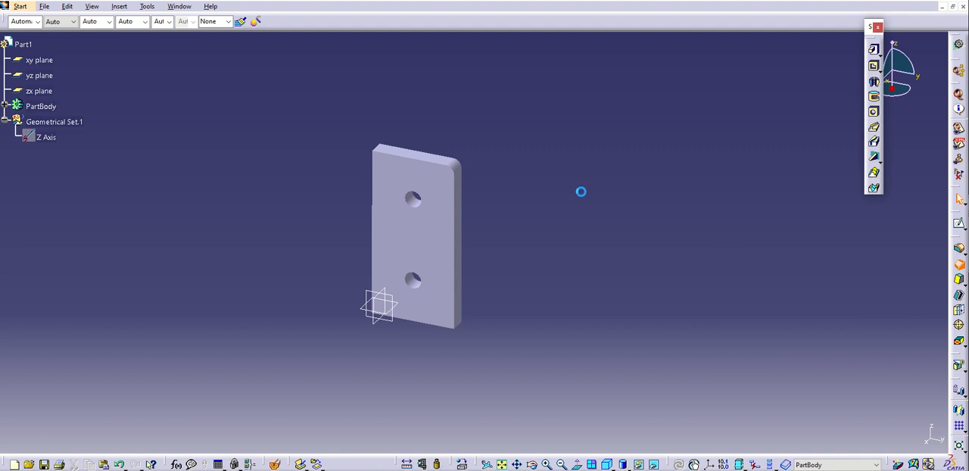
Chamfer only the short edge at the plate's other upper corner with length 1 mm and angle 45 degrees, excluding the long edges
{"action": "left_click", "coordinate": [380, 145]}
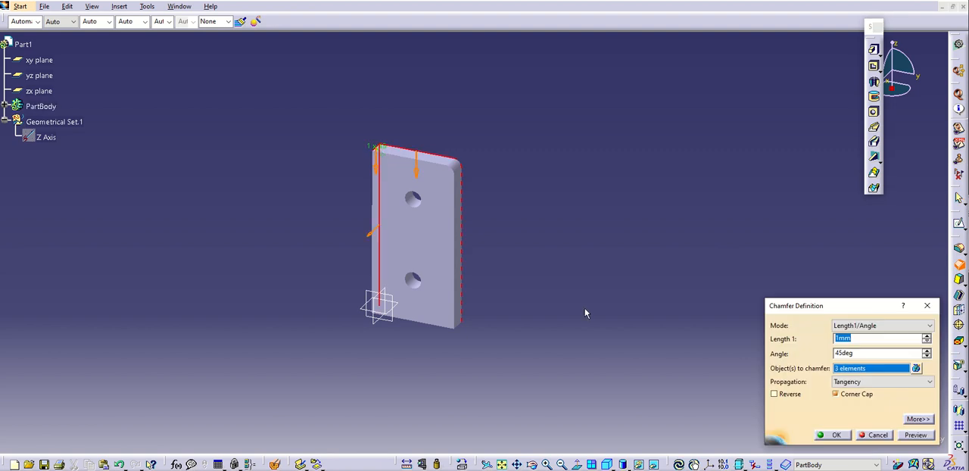
{"action": "middle_click_drag", "start_coordinate": [584, 309], "coordinate": [578, 187]}
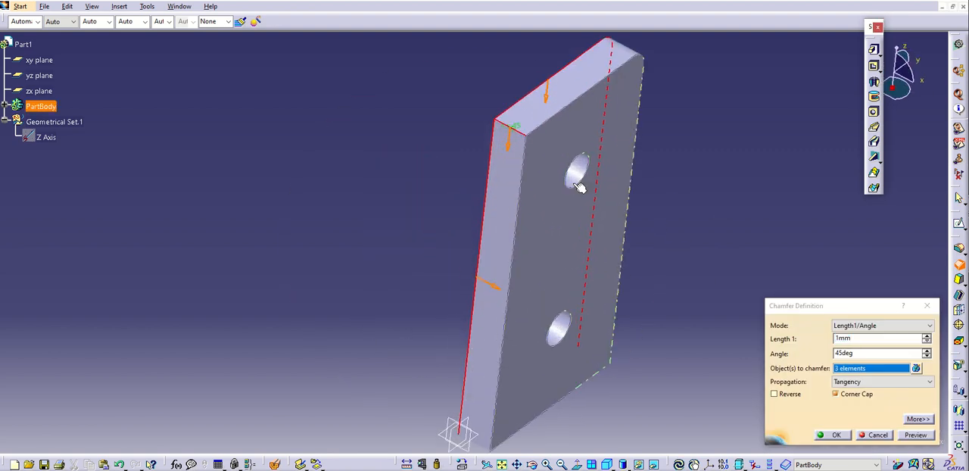
{"action": "left_click", "coordinate": [493, 150]}
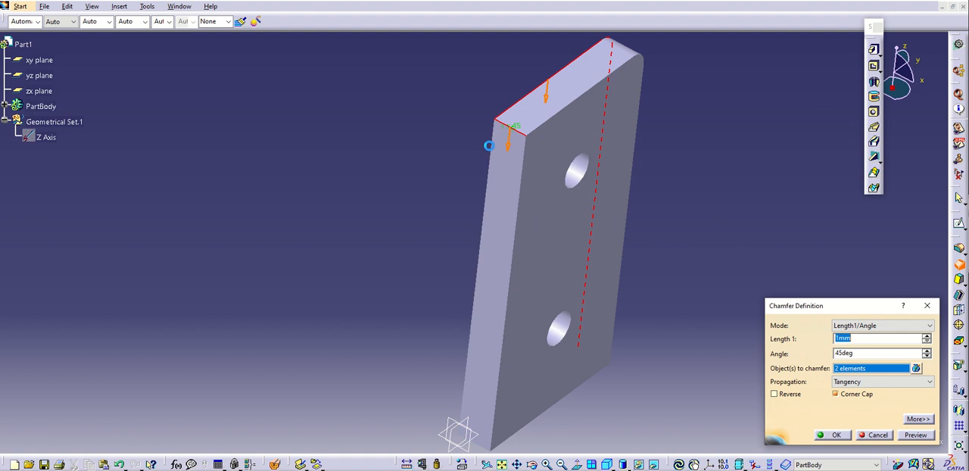
{"action": "left_click", "coordinate": [513, 115]}
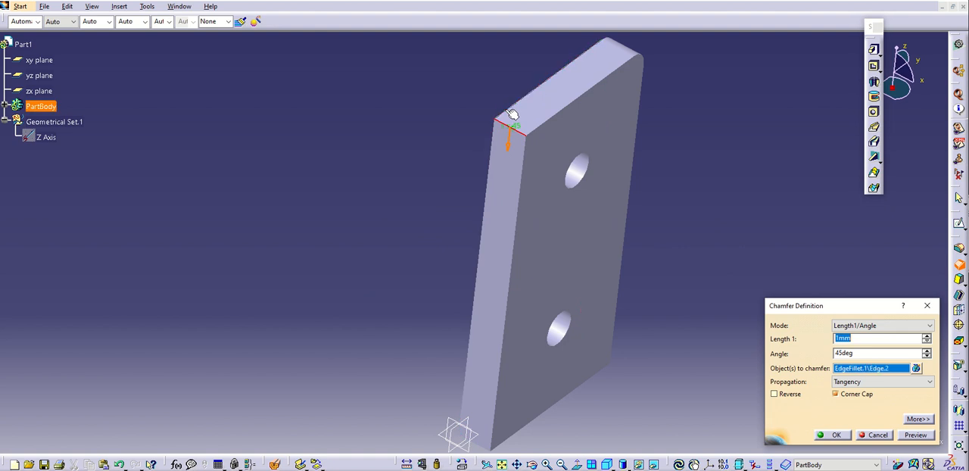
{"action": "left_click", "coordinate": [837, 436]}
{"action": "middle_click_drag", "start_coordinate": [734, 283], "coordinate": [483, 253]}
Return to the drawing and update the sheet so both views reflect the modified part
{"action": "left_click", "coordinate": [186, 7]}
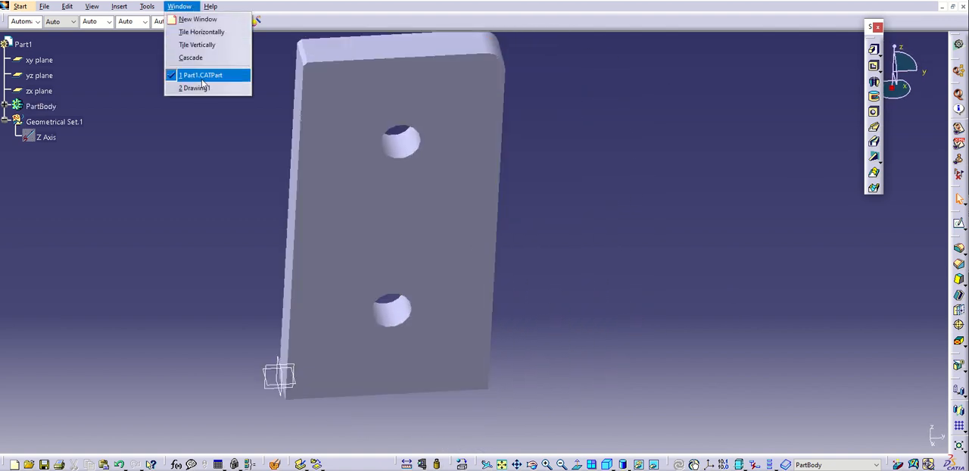
{"action": "left_click", "coordinate": [203, 89]}
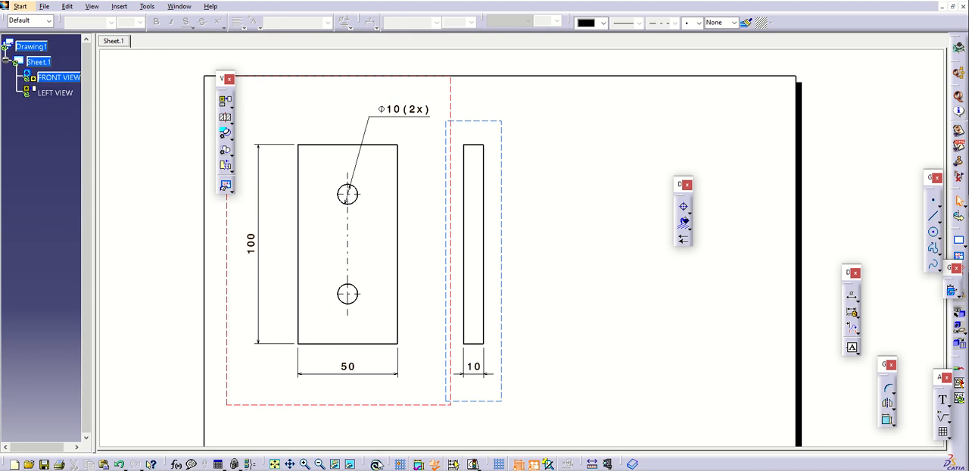
{"action": "left_click_drag", "start_coordinate": [378, 465], "coordinate": [358, 400]}
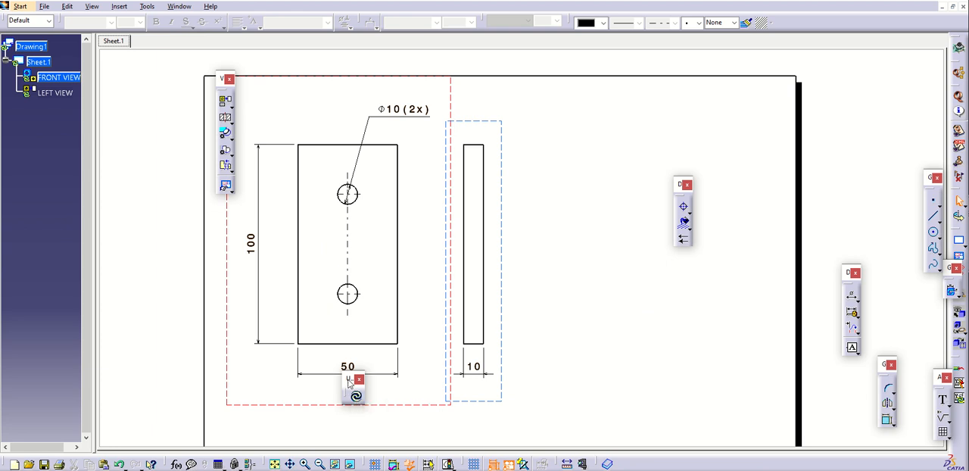
{"action": "left_click_drag", "start_coordinate": [350, 379], "coordinate": [371, 458]}
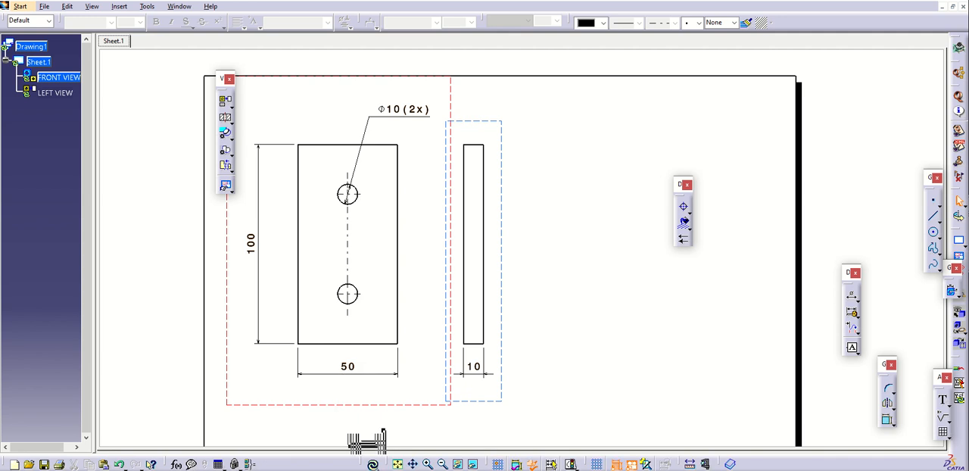
{"action": "left_click", "coordinate": [373, 464]}
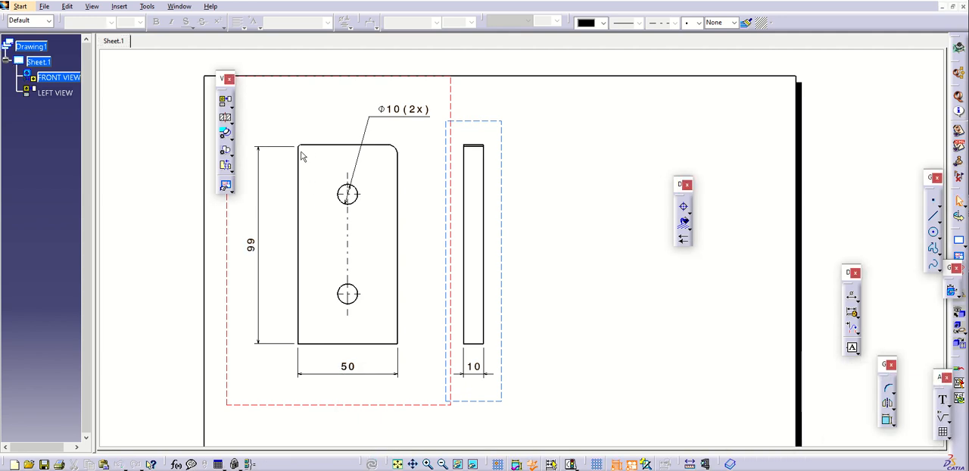
Add a radius dimension to the rounded upper corner in the front view
{"action": "mouse_move", "coordinate": [314, 156]}
{"action": "middle_mouse_down"}
{"action": "mouse_move", "coordinate": [371, 165]}
{"action": "mouse_move", "coordinate": [453, 223]}
{"action": "mouse_move", "coordinate": [478, 171]}
{"action": "mouse_move", "coordinate": [462, 184]}
{"action": "mouse_move", "coordinate": [560, 160]}
{"action": "mouse_move", "coordinate": [554, 190]}
{"action": "middle_mouse_up"}
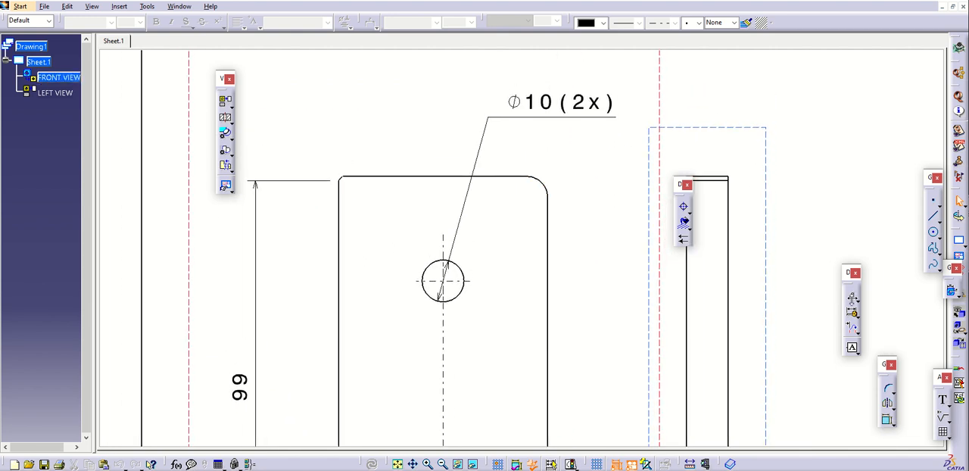
{"action": "left_click", "coordinate": [858, 300]}
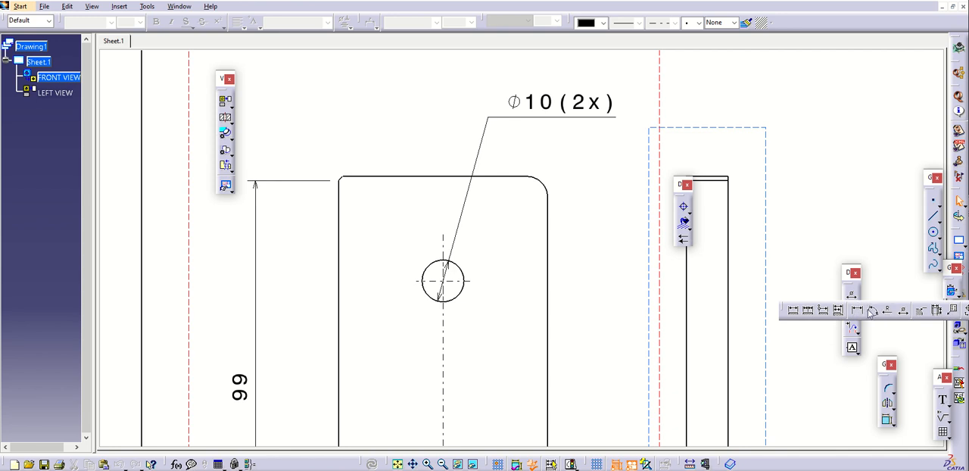
{"action": "left_click", "coordinate": [873, 311]}
{"action": "left_click", "coordinate": [553, 184]}
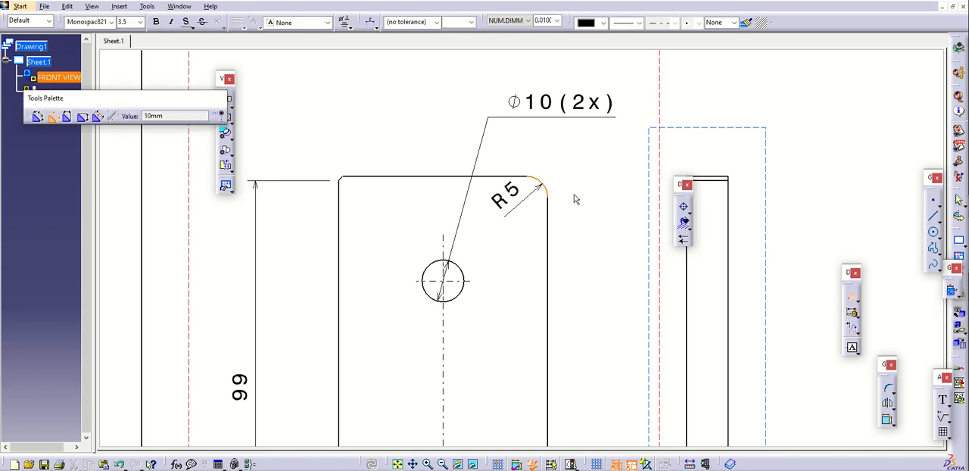
{"action": "left_click", "coordinate": [576, 199]}
Switch the corner radius dimension to a two-part leader line and move its horizontal text outside the plate's rounded corner
{"action": "left_click", "coordinate": [371, 23]}
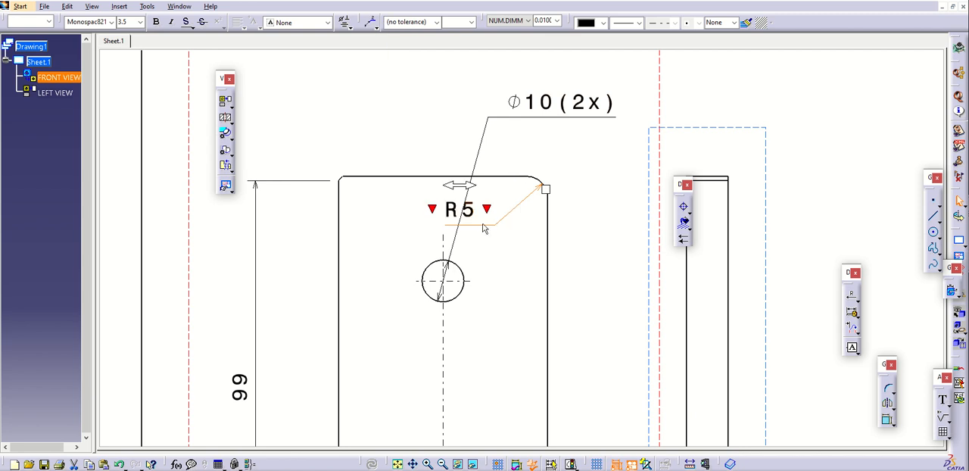
{"action": "left_click_drag", "start_coordinate": [483, 231], "coordinate": [613, 177]}
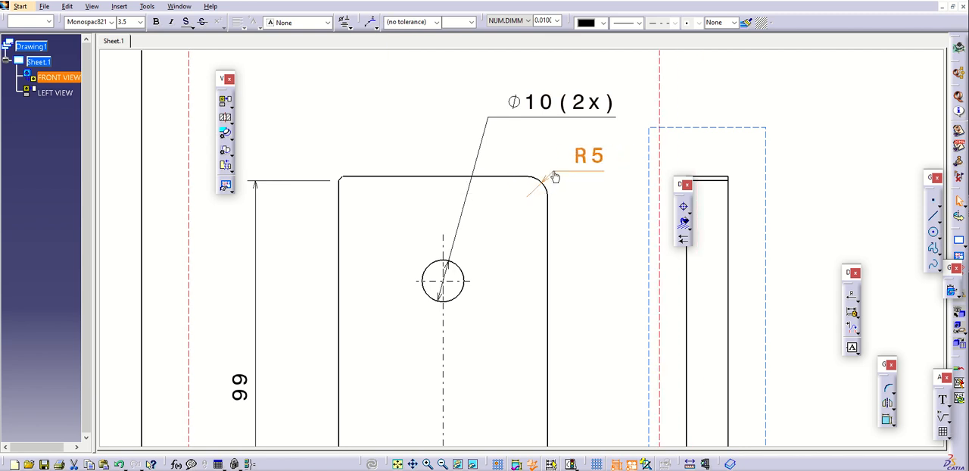
{"action": "left_click", "coordinate": [583, 201]}
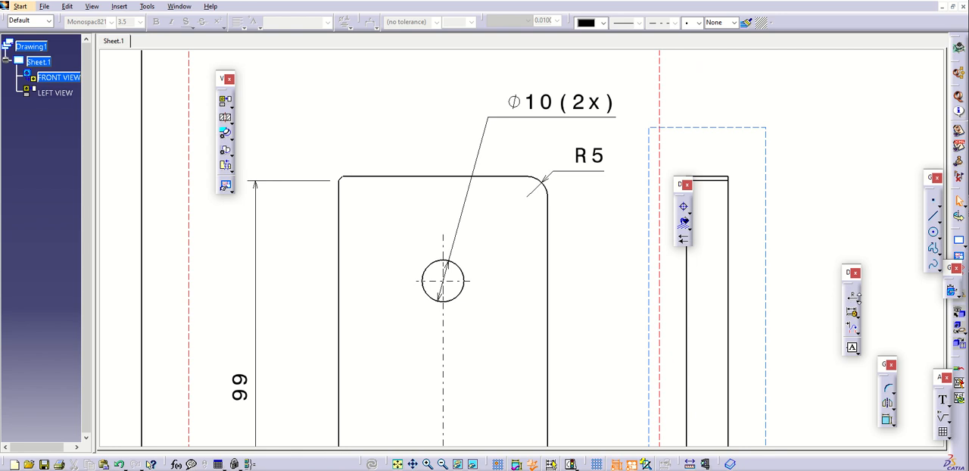
Add a chamfer dimension in Angle x Length format to the chamfered upper corner in the front view
{"action": "left_click", "coordinate": [855, 299]}
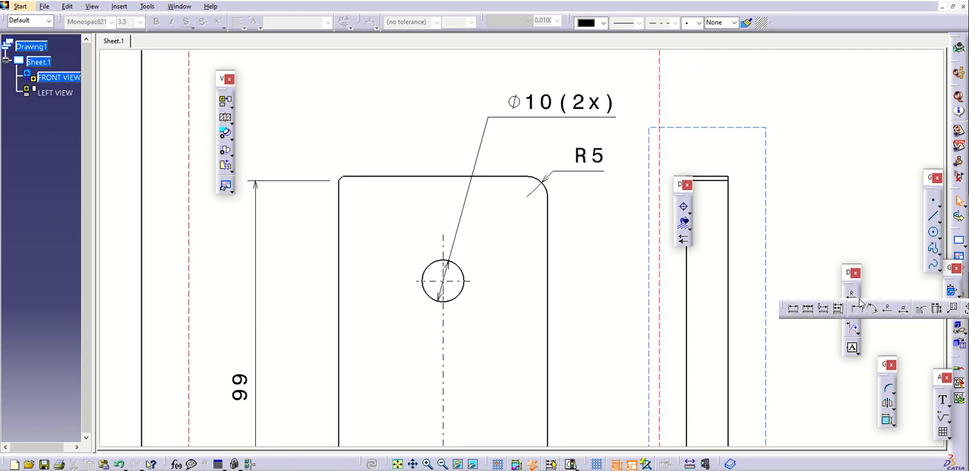
{"action": "left_click", "coordinate": [923, 310]}
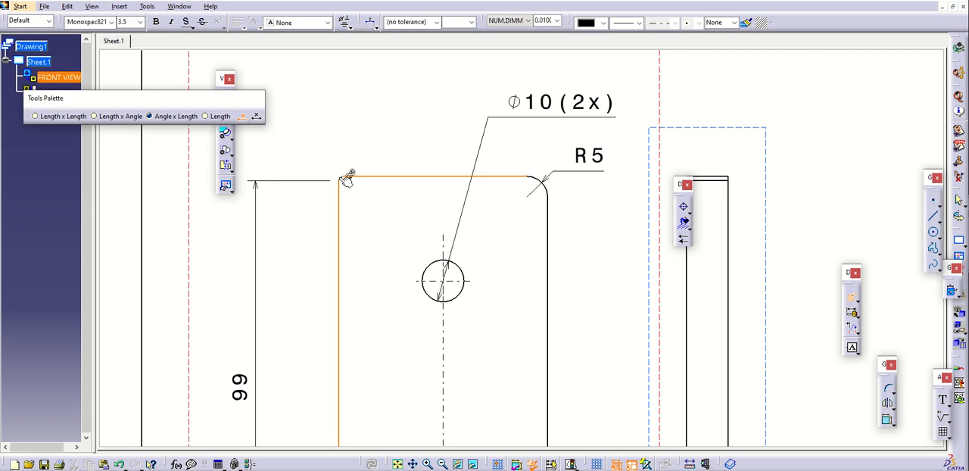
{"action": "left_click", "coordinate": [345, 183]}
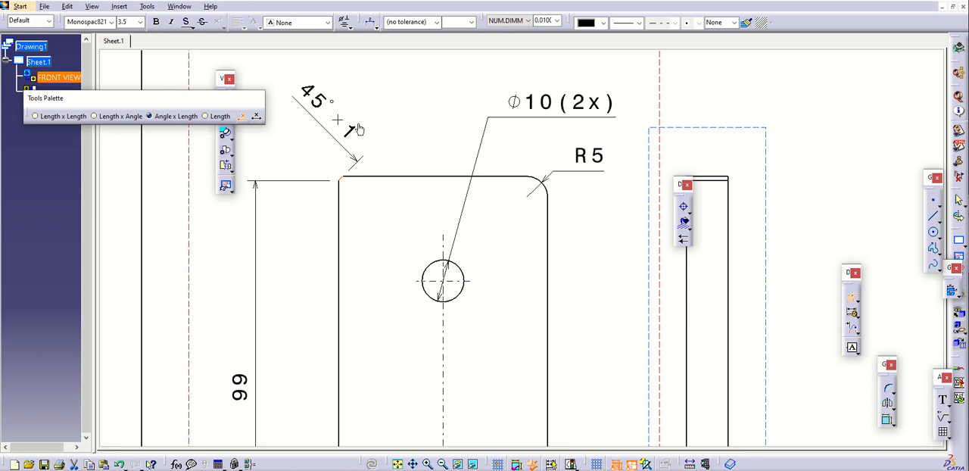
{"action": "left_click", "coordinate": [394, 123]}
Switch the chamfer dimension to a two-part leader line with horizontal text and move the floating toolbar off it
{"action": "left_click", "coordinate": [375, 27]}
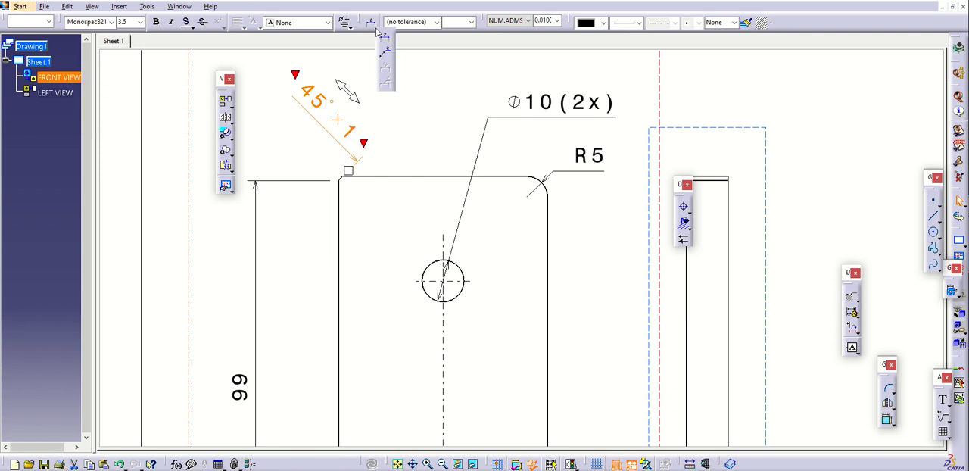
{"action": "left_click", "coordinate": [383, 67]}
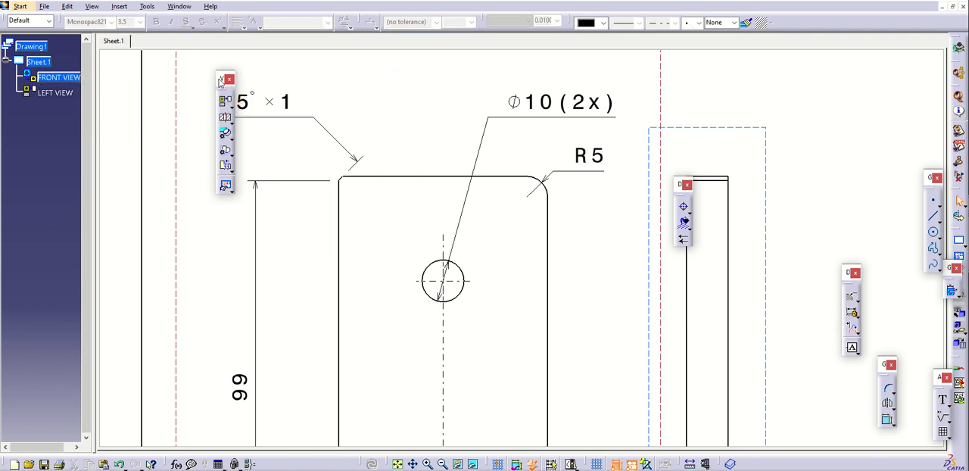
{"action": "mouse_move", "coordinate": [222, 78]}
{"action": "left_mouse_down"}
{"action": "mouse_move", "coordinate": [750, 119]}
{"action": "mouse_move", "coordinate": [884, 72]}
{"action": "left_mouse_up"}
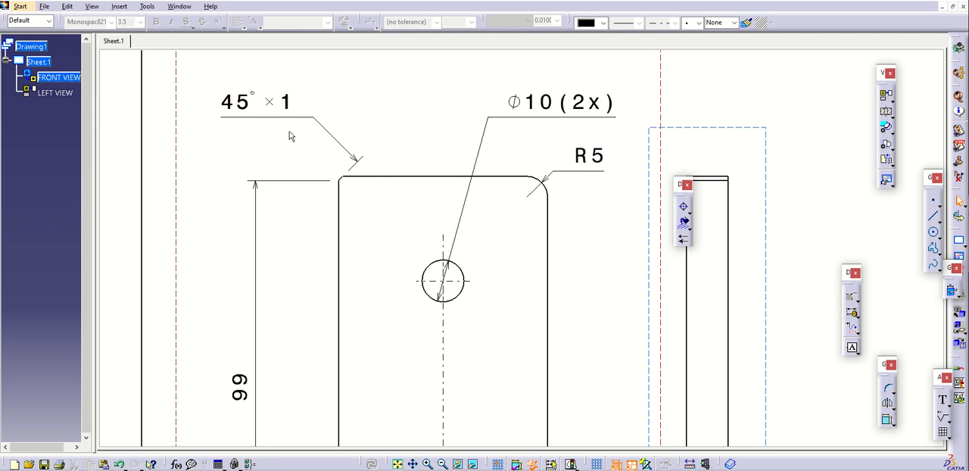
{"action": "middle_click_drag", "start_coordinate": [288, 133], "coordinate": [277, 156], "text": "ctrl"}
{"action": "mouse_move", "coordinate": [276, 154]}
{"action": "middle_mouse_down"}
{"action": "mouse_move", "coordinate": [154, 106]}
{"action": "mouse_move", "coordinate": [169, 127]}
{"action": "middle_mouse_up"}
{"action": "mouse_move", "coordinate": [349, 117]}
{"action": "middle_mouse_down"}
{"action": "mouse_move", "coordinate": [299, 98]}
{"action": "mouse_move", "coordinate": [301, 108]}
{"action": "middle_mouse_up"}
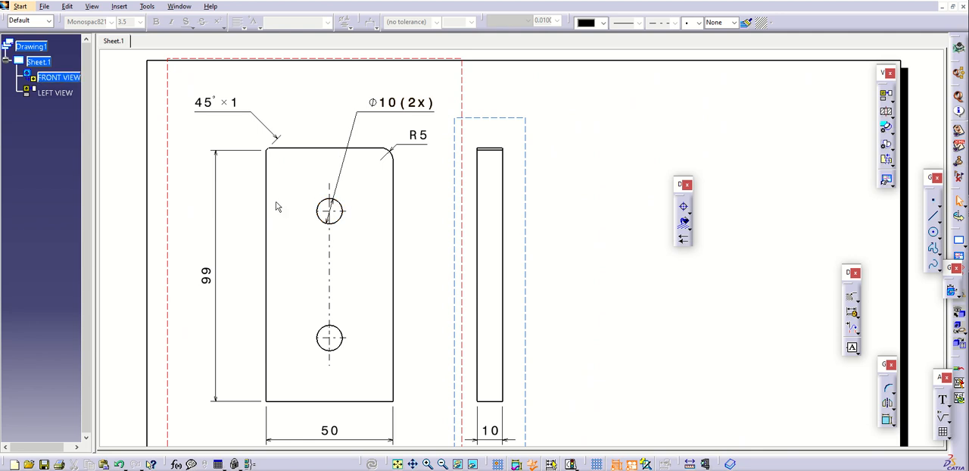
Open the properties of the upper hole's diameter dimension and set its main value precision to 0.0001
{"action": "left_click", "coordinate": [352, 126]}
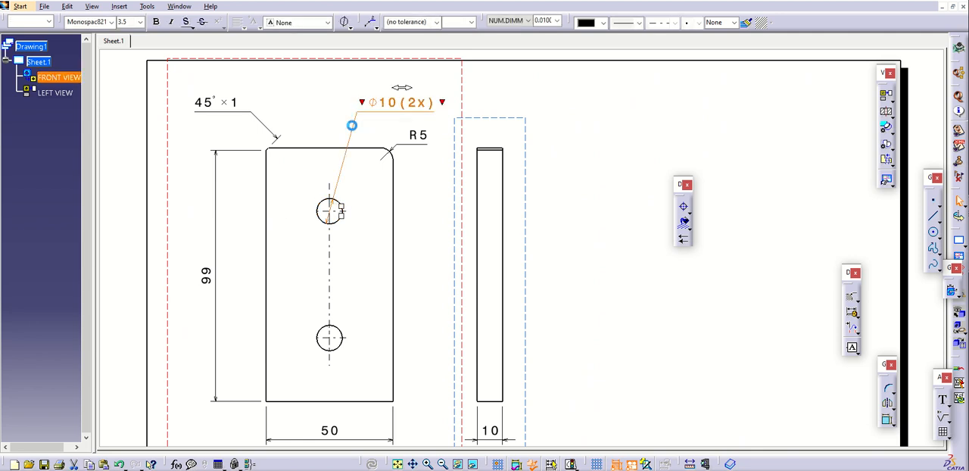
{"action": "left_click", "coordinate": [466, 174]}
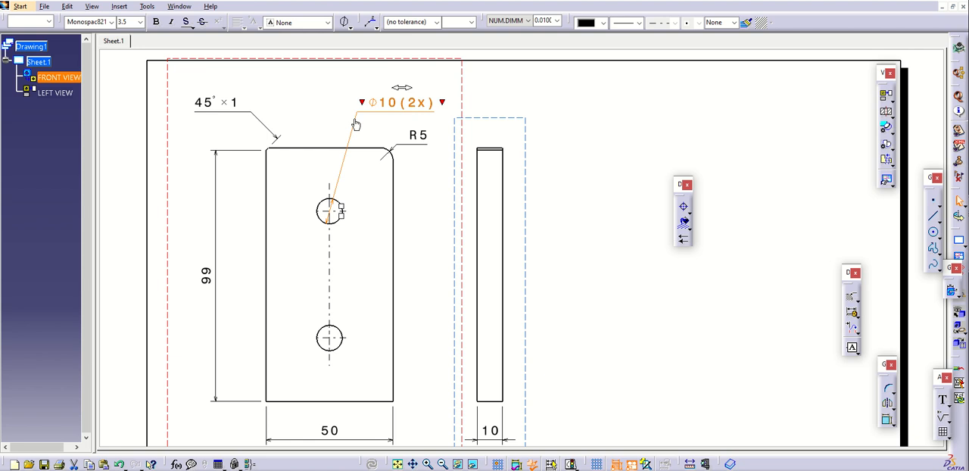
{"action": "right_click", "coordinate": [368, 126]}
{"action": "left_click", "coordinate": [398, 182]}
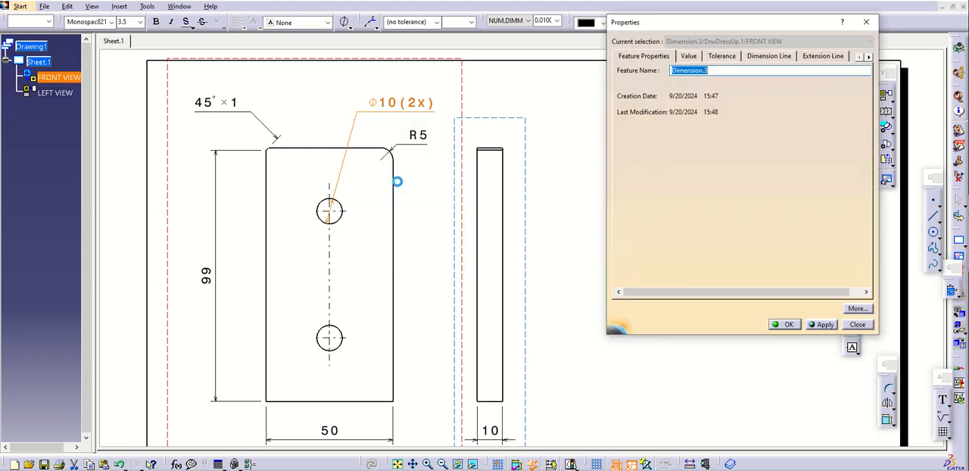
{"action": "left_click_drag", "start_coordinate": [646, 17], "coordinate": [441, 78]}
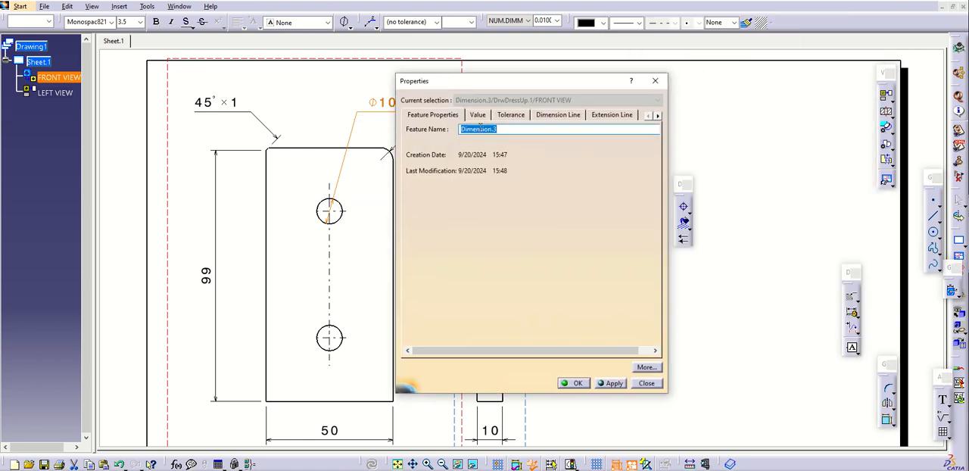
{"action": "left_click", "coordinate": [481, 118]}
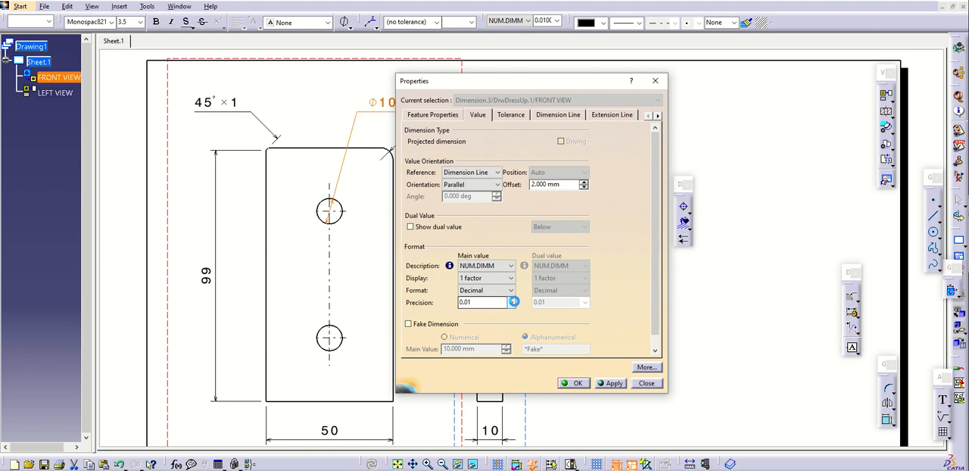
{"action": "scroll", "coordinate": [515, 304], "scroll_direction": "down", "scroll_amount": 2}
{"action": "left_click_drag", "start_coordinate": [477, 84], "coordinate": [547, 76]}
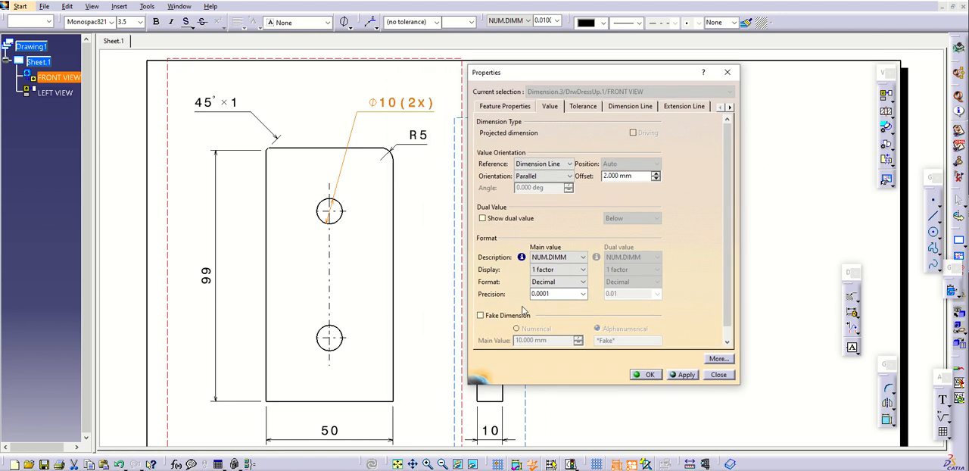
Make the hole diameter a fake alphanumerical dimension with a main value of 15 and apply it
{"action": "left_click", "coordinate": [481, 315]}
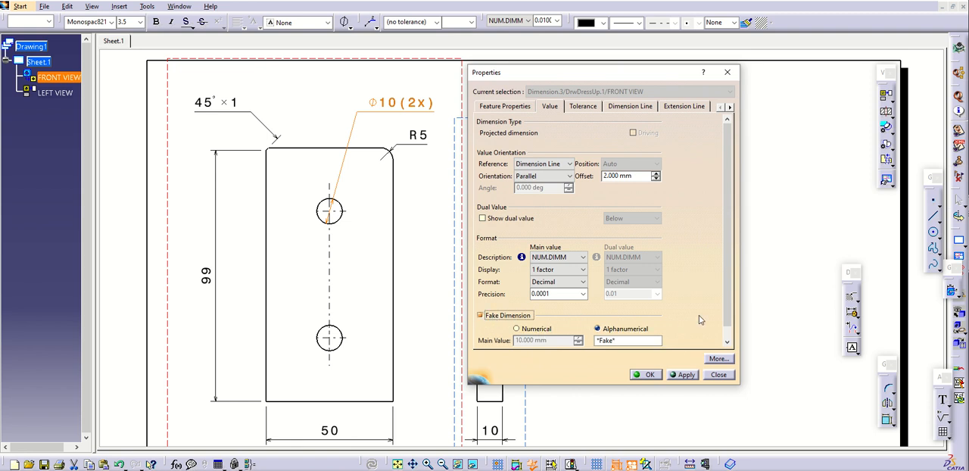
{"action": "left_click", "coordinate": [726, 344]}
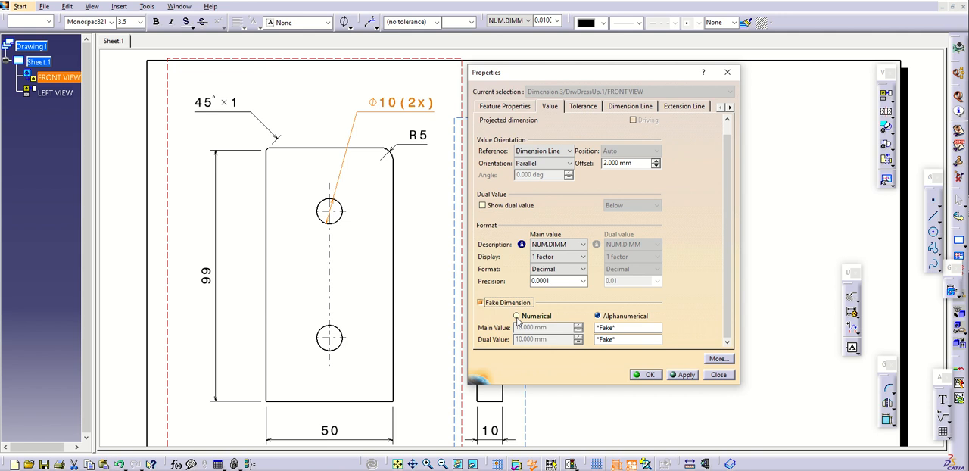
{"action": "left_click", "coordinate": [623, 327]}
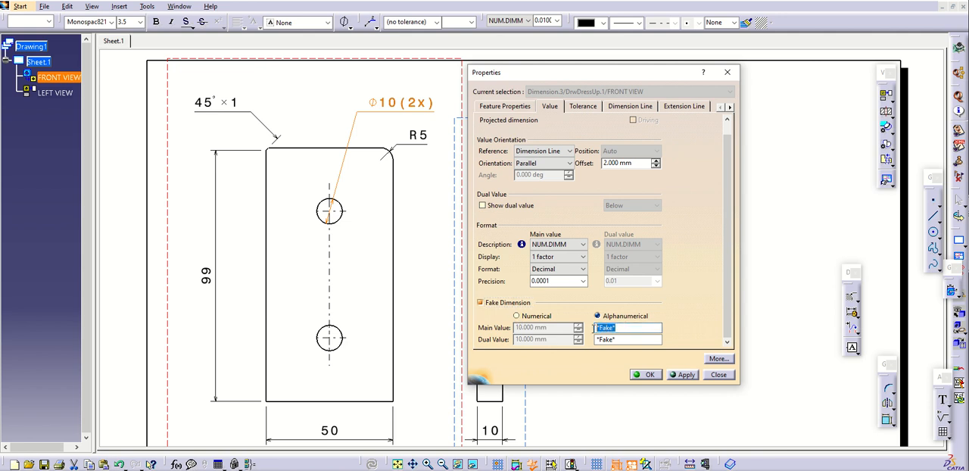
{"action": "left_click_drag", "start_coordinate": [620, 327], "coordinate": [586, 328]}
{"action": "type", "text": "15"}
{"action": "left_click", "coordinate": [682, 373]}
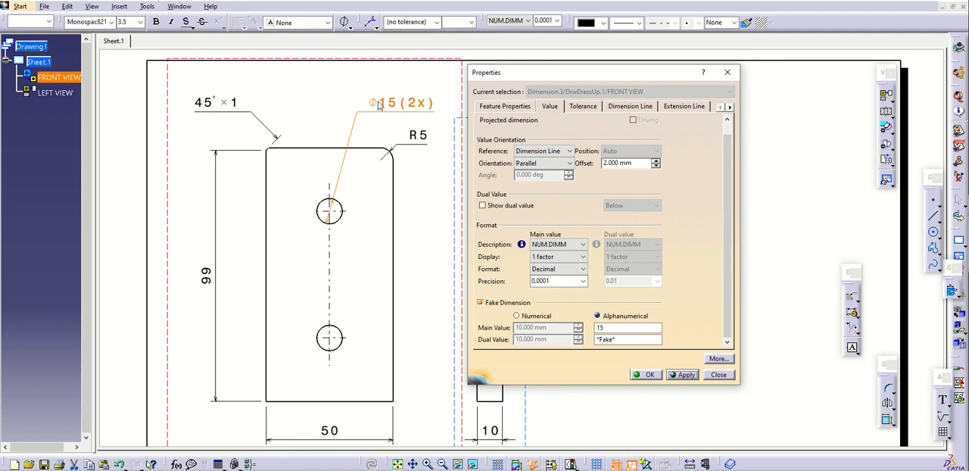
{"action": "left_click", "coordinate": [626, 343]}
Apply an ANS_NUM2 tolerance to the hole diameter with upper value 0.1 mm and lower value 0 mm, keeping the callout unobstructed
{"action": "left_click", "coordinate": [584, 106]}
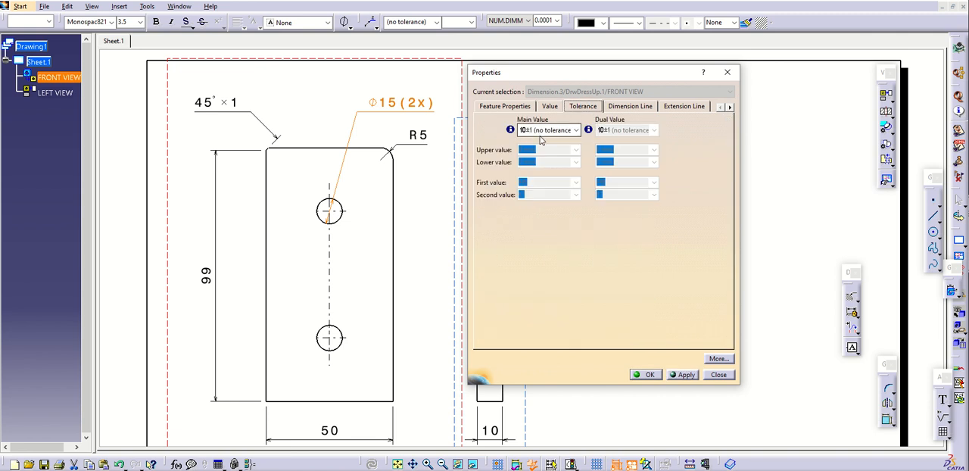
{"action": "left_click", "coordinate": [563, 132]}
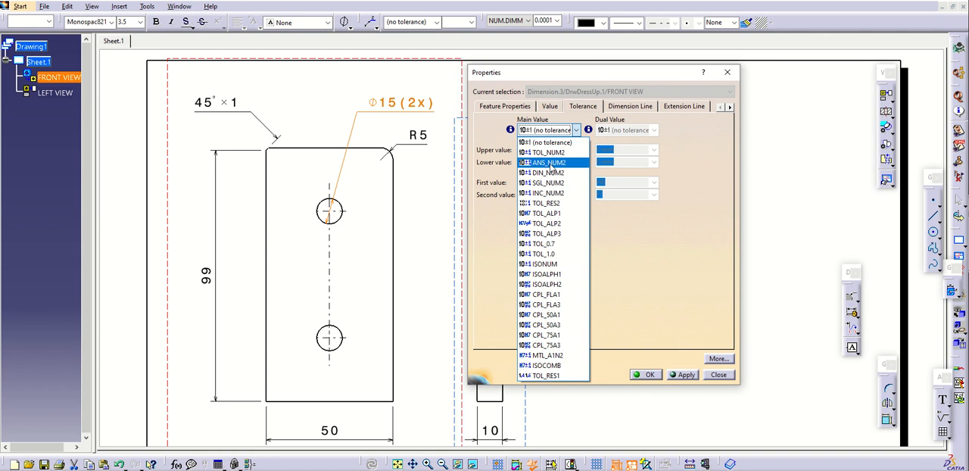
{"action": "left_click", "coordinate": [551, 162]}
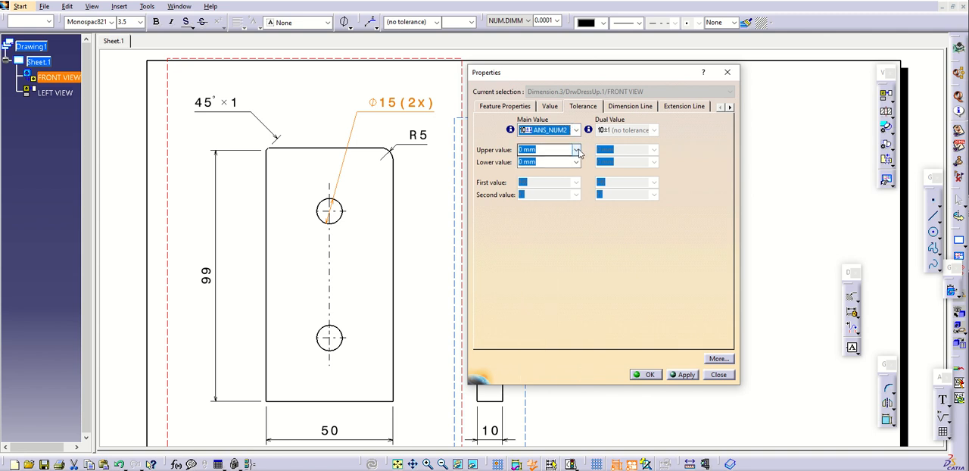
{"action": "left_click", "coordinate": [577, 151]}
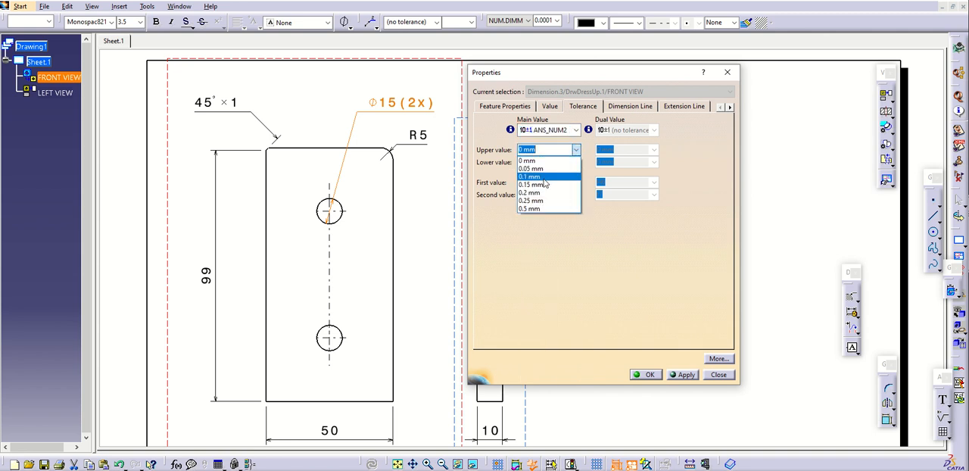
{"action": "left_click", "coordinate": [544, 177]}
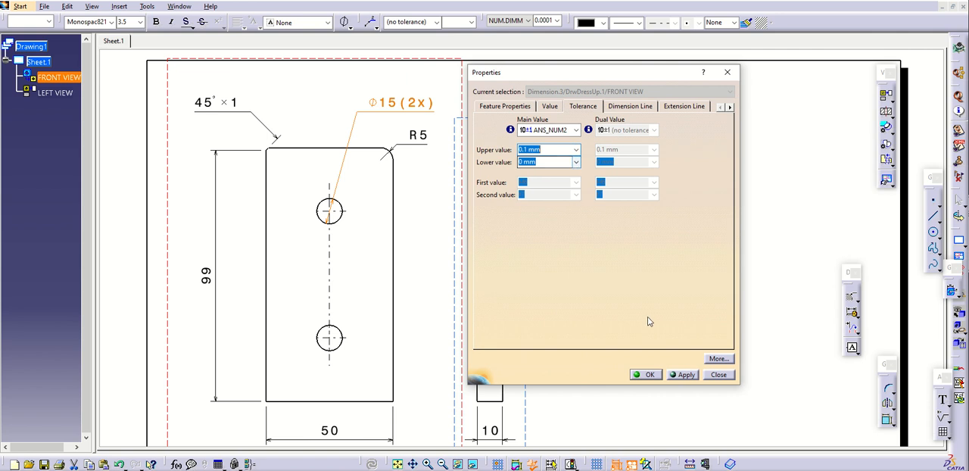
{"action": "left_click", "coordinate": [685, 375]}
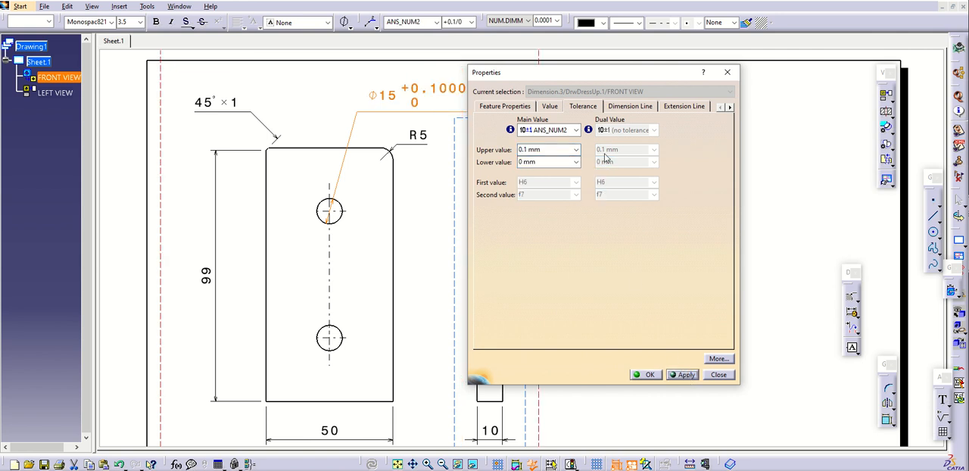
{"action": "left_click_drag", "start_coordinate": [545, 76], "coordinate": [605, 72]}
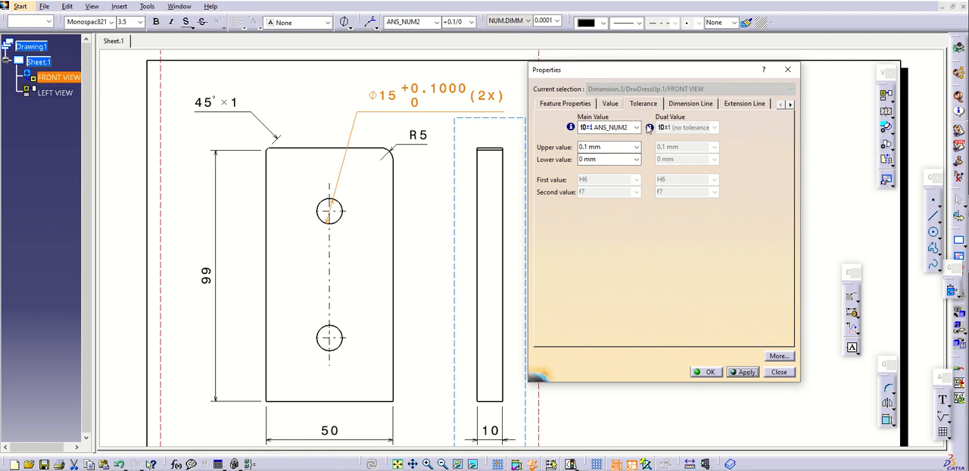
Change both dimension line symbols of the hole diameter callout to Filled Arrow and apply the change
{"action": "left_click", "coordinate": [681, 103]}
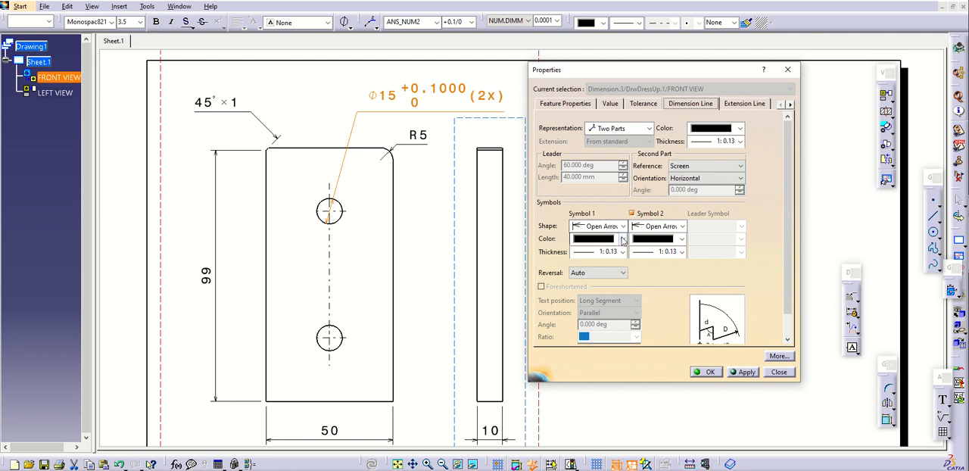
{"action": "left_click", "coordinate": [614, 226]}
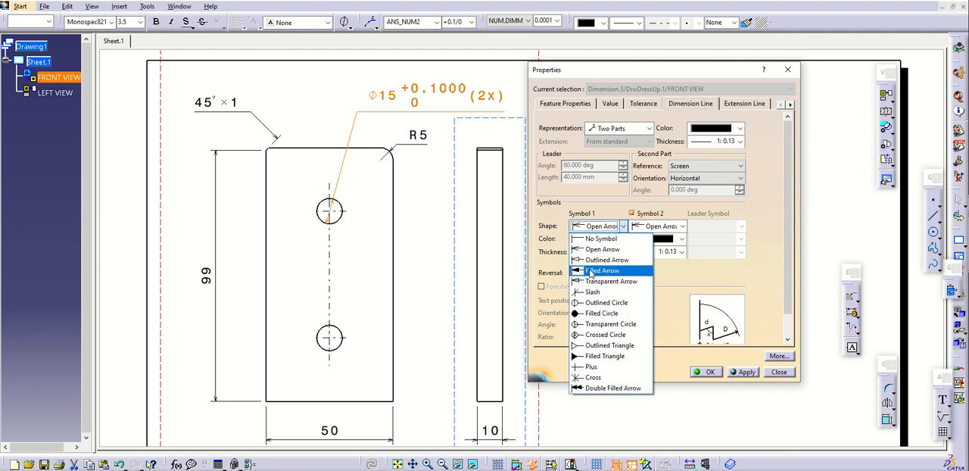
{"action": "left_click", "coordinate": [606, 258]}
{"action": "left_click", "coordinate": [657, 226]}
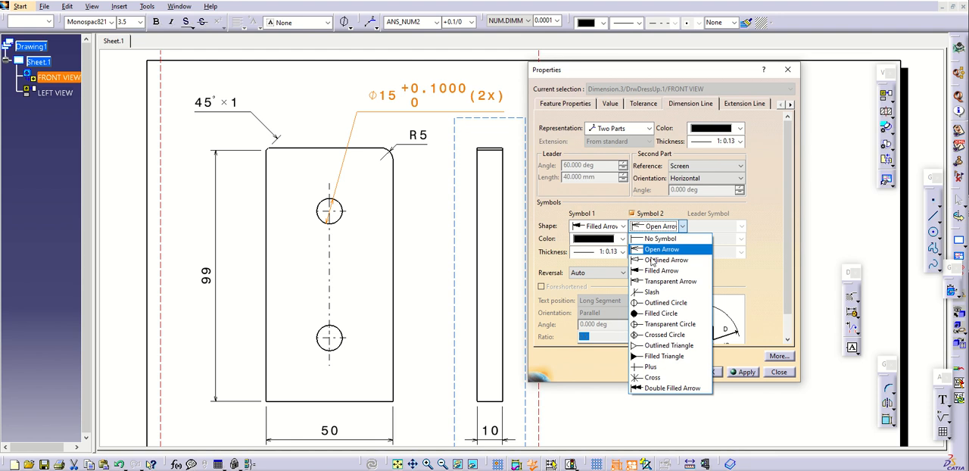
{"action": "left_click", "coordinate": [654, 280]}
{"action": "left_click", "coordinate": [745, 372]}
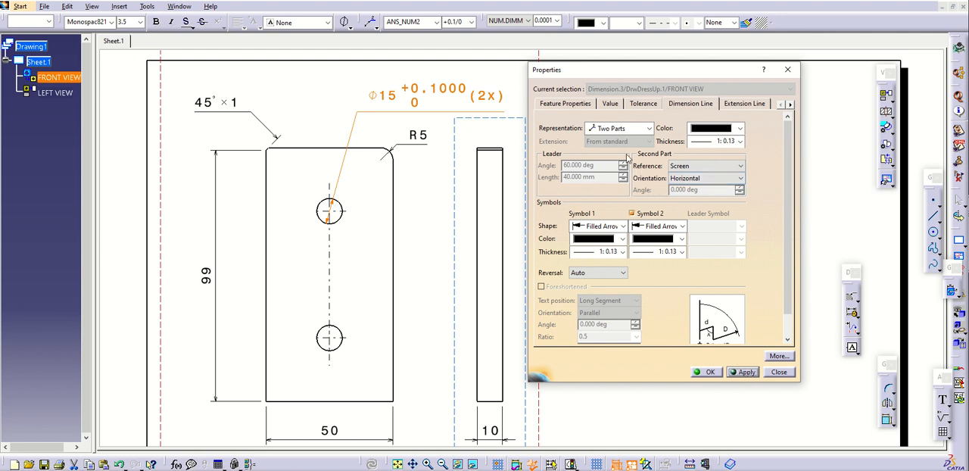
Add the associated text "trial" before the main value of the hole diameter dimension and apply it
{"action": "left_click", "coordinate": [739, 104]}
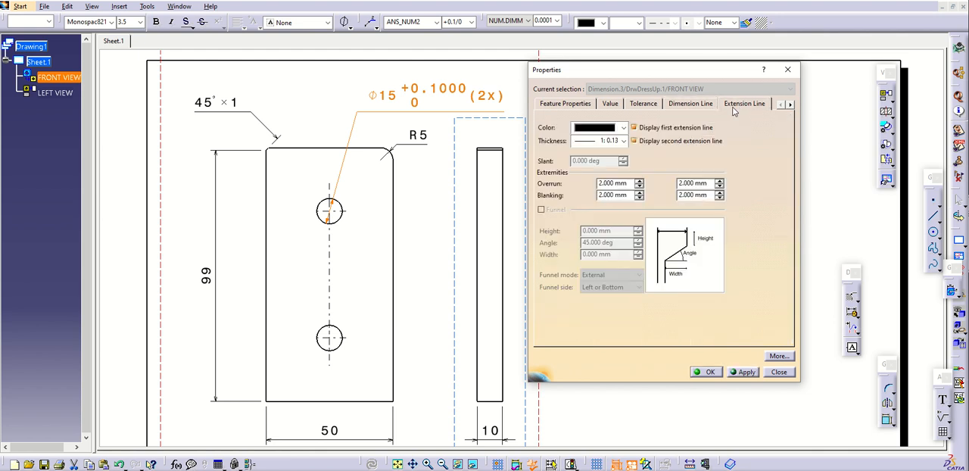
{"action": "left_click", "coordinate": [790, 104]}
{"action": "left_click", "coordinate": [790, 105]}
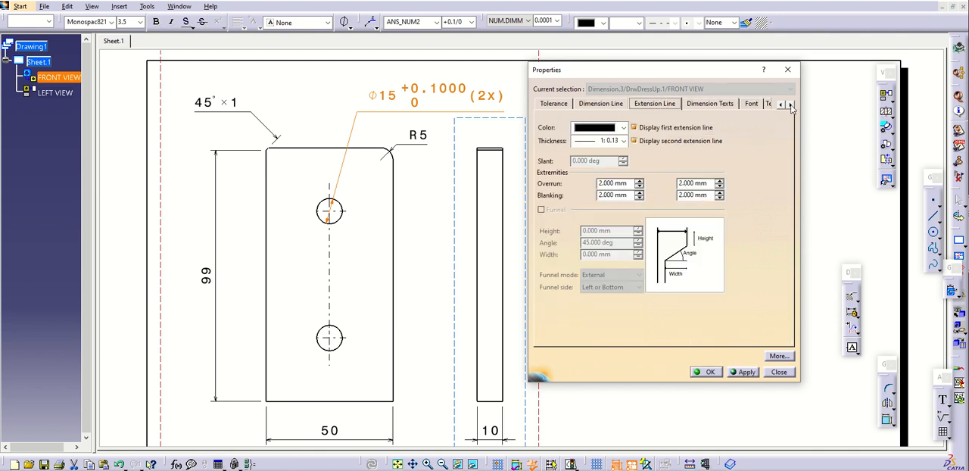
{"action": "left_click", "coordinate": [791, 104]}
{"action": "left_click", "coordinate": [790, 105]}
{"action": "left_click", "coordinate": [637, 106]}
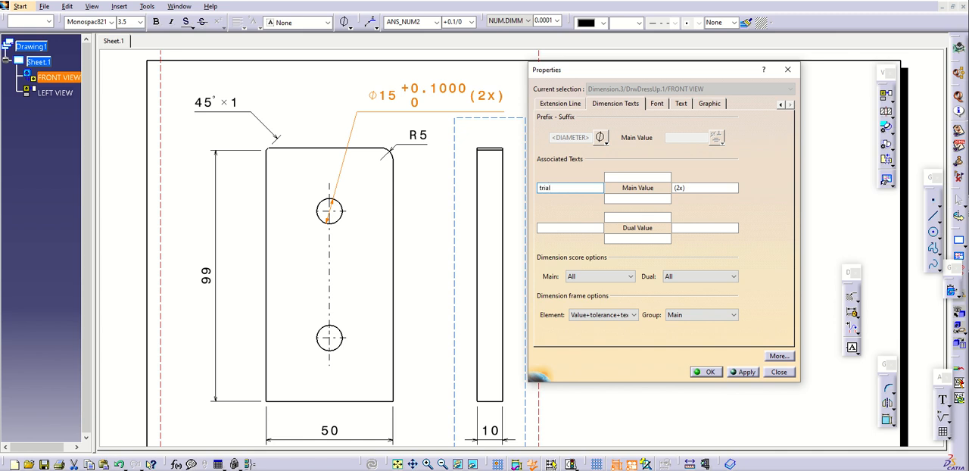
{"action": "left_click", "coordinate": [746, 372]}
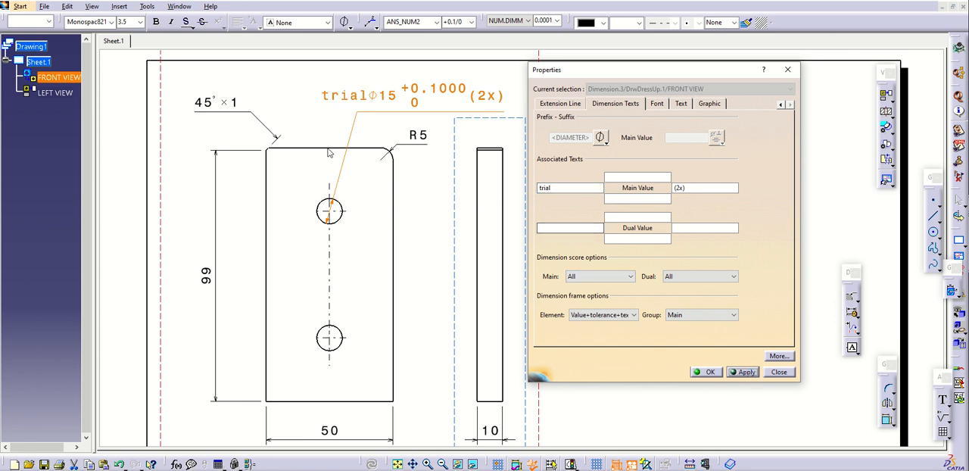
Set the hole callout's font size to 5 mm, give its text a Rectangle frame and apply both
{"action": "left_click", "coordinate": [657, 104]}
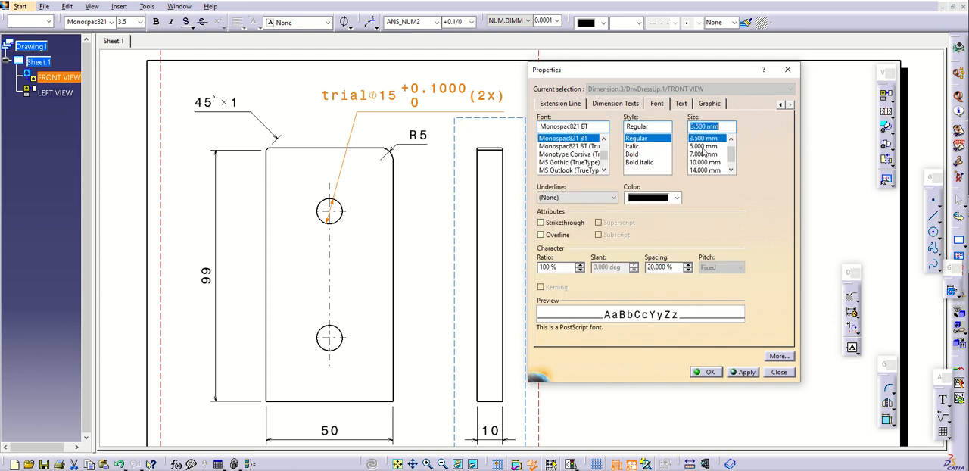
{"action": "left_click", "coordinate": [703, 147]}
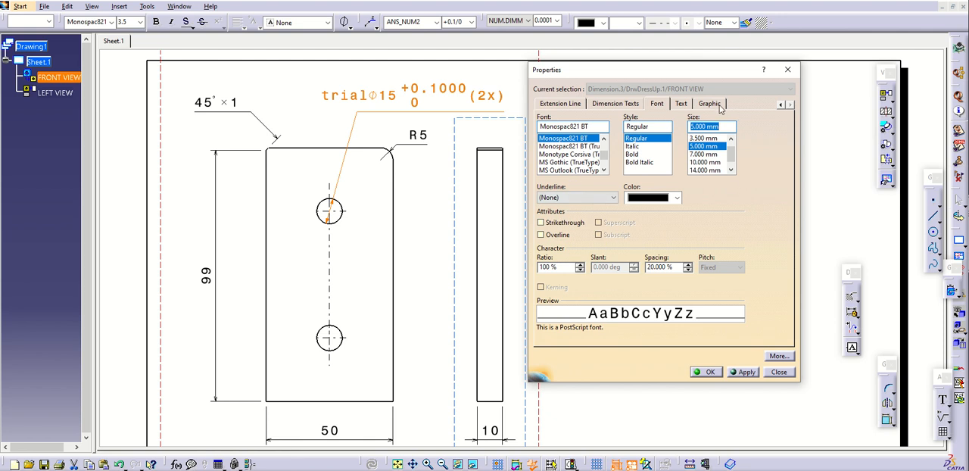
{"action": "left_click", "coordinate": [684, 103]}
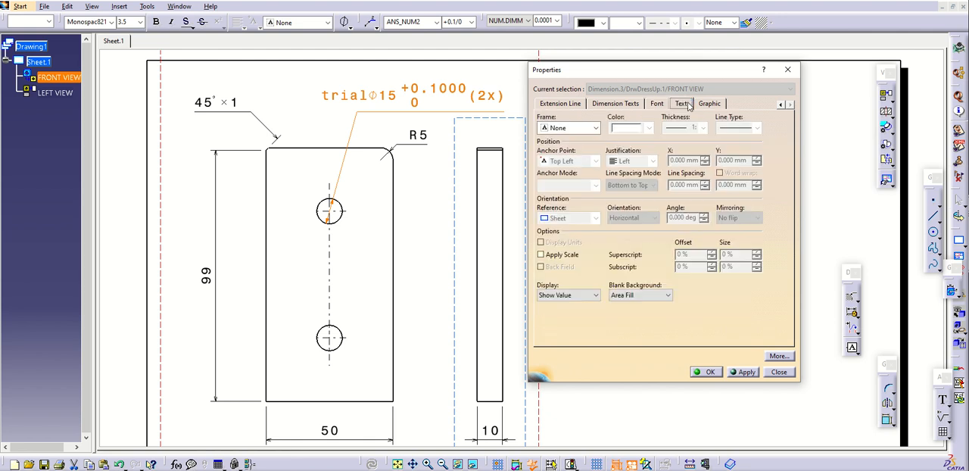
{"action": "left_click", "coordinate": [595, 128]}
{"action": "left_click", "coordinate": [585, 156]}
{"action": "left_click", "coordinate": [744, 371]}
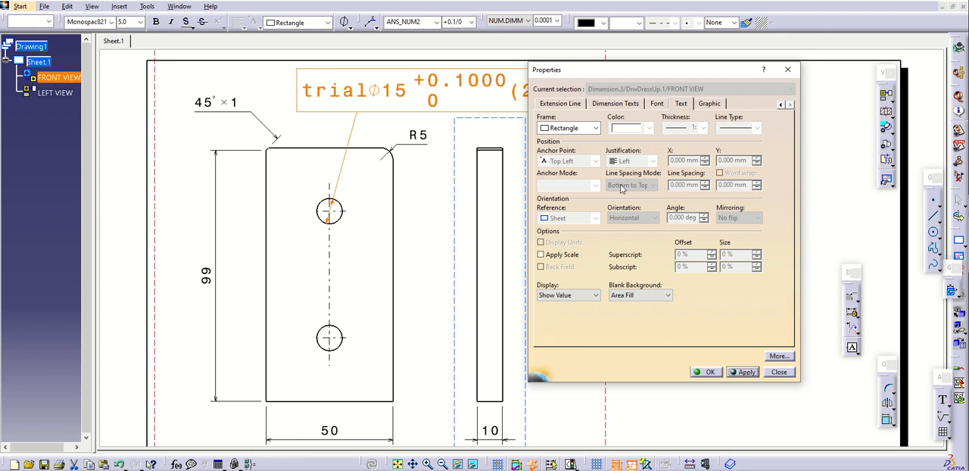
Set the hole callout's text frame back to None and apply the change
{"action": "left_click", "coordinate": [595, 128]}
{"action": "left_click", "coordinate": [556, 138]}
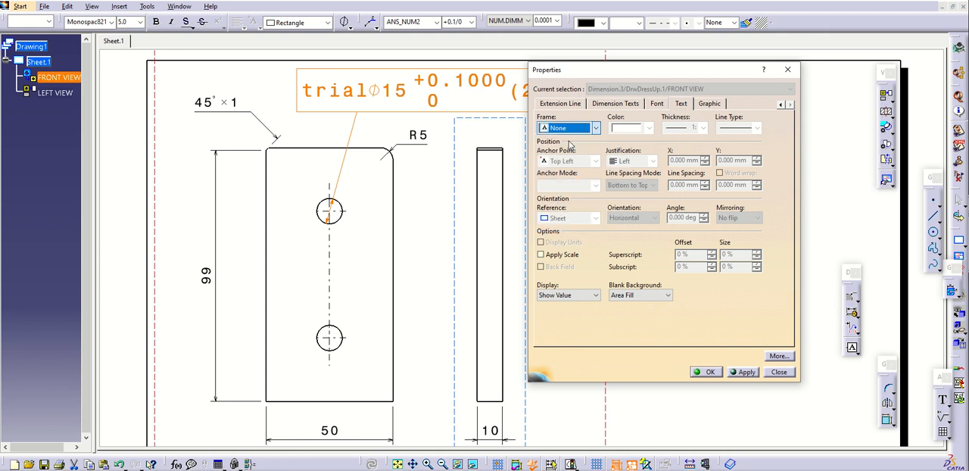
{"action": "left_click", "coordinate": [739, 372]}
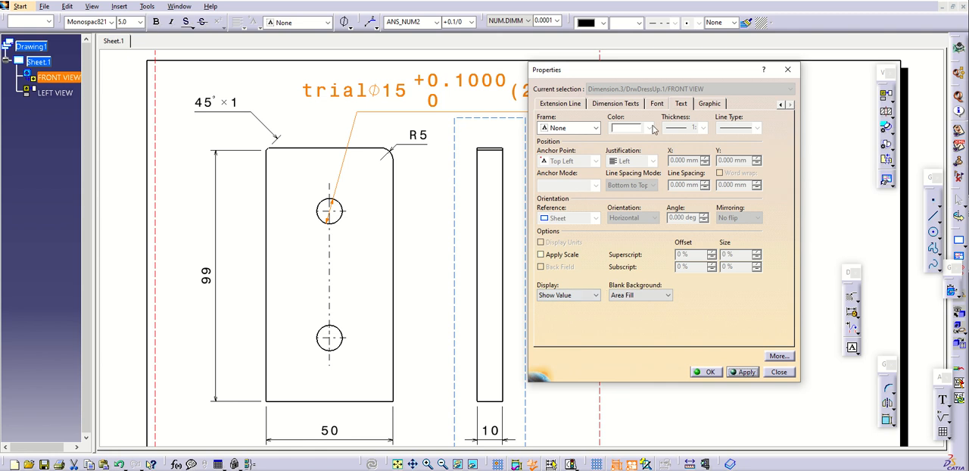
Set the hole diameter dimension's lines and curves color to red, accept the properties and deselect the dimension
{"action": "left_click", "coordinate": [716, 104]}
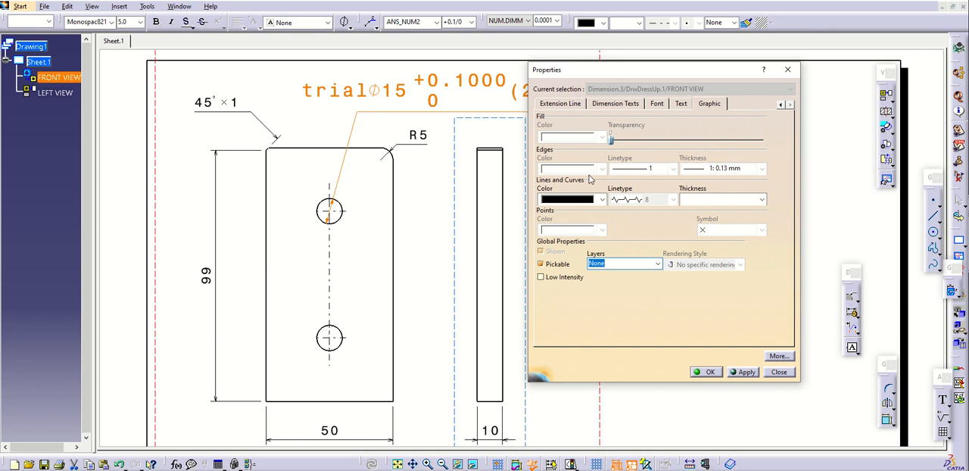
{"action": "left_click", "coordinate": [601, 199]}
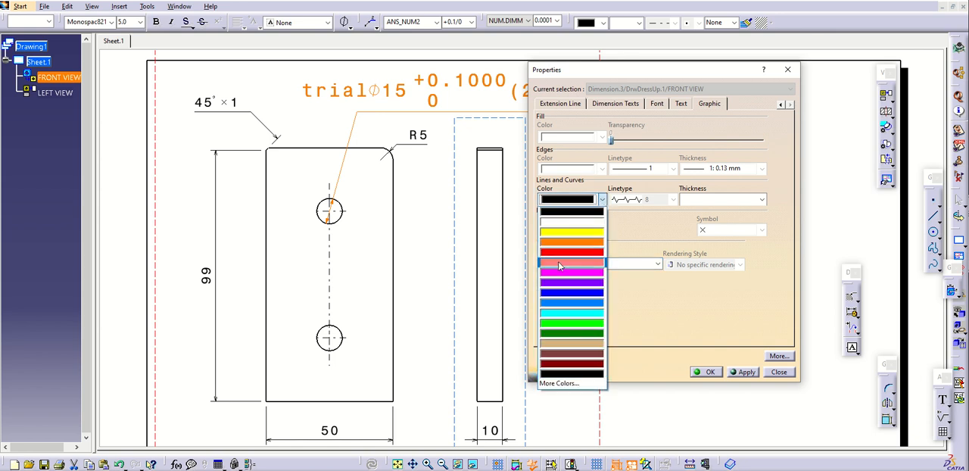
{"action": "left_click", "coordinate": [564, 250]}
{"action": "left_click", "coordinate": [741, 372]}
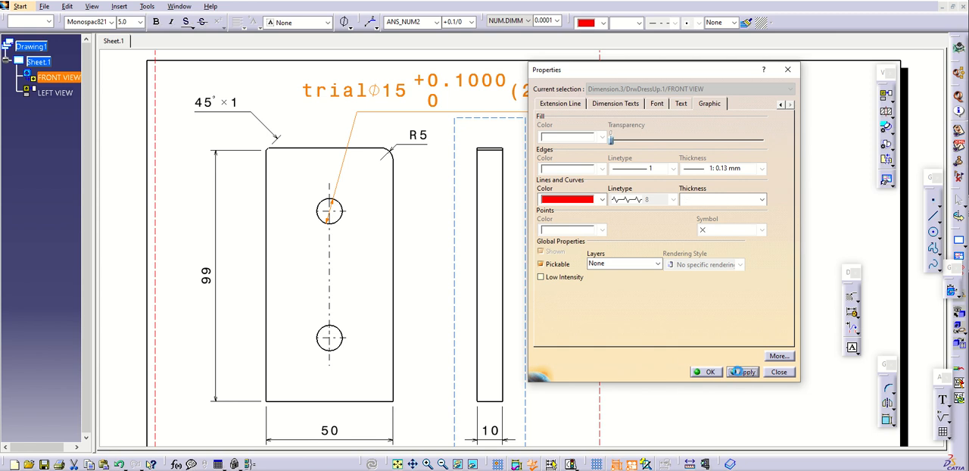
{"action": "left_click", "coordinate": [708, 372]}
{"action": "left_click", "coordinate": [664, 326]}
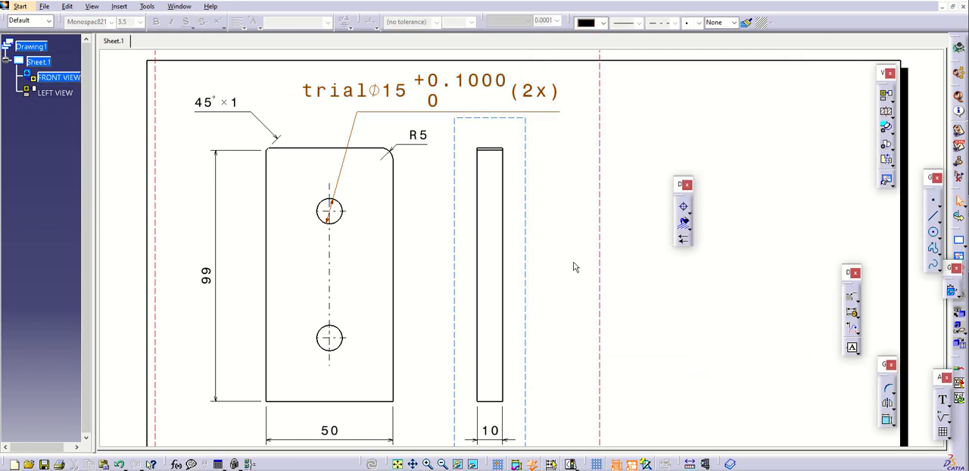
Set the Symbol 1 shape of the corner radius dimension's line to Filled Arrow, then apply and accept the properties
{"action": "left_click", "coordinate": [403, 145]}
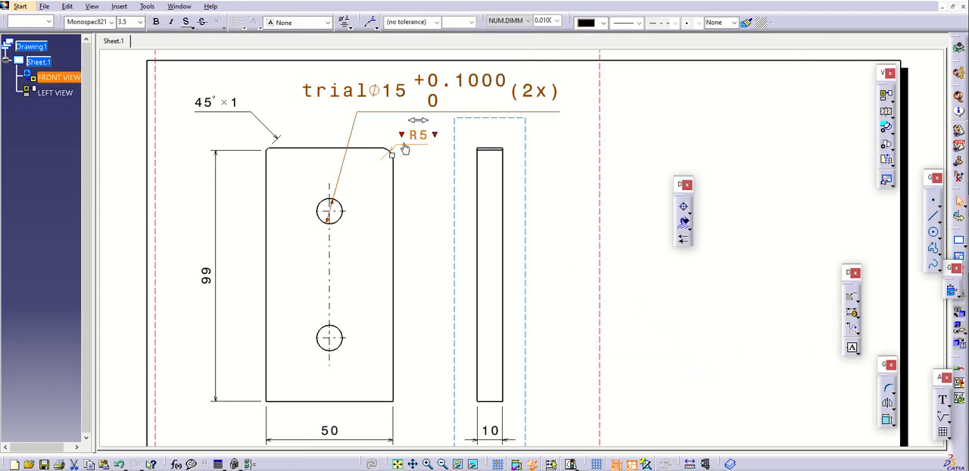
{"action": "right_click", "coordinate": [404, 148]}
{"action": "left_click", "coordinate": [432, 207]}
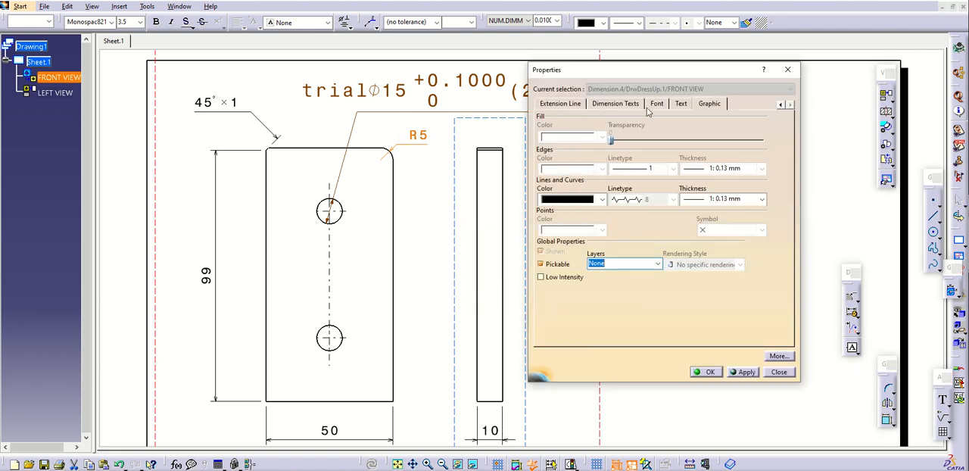
{"action": "left_click", "coordinate": [629, 109]}
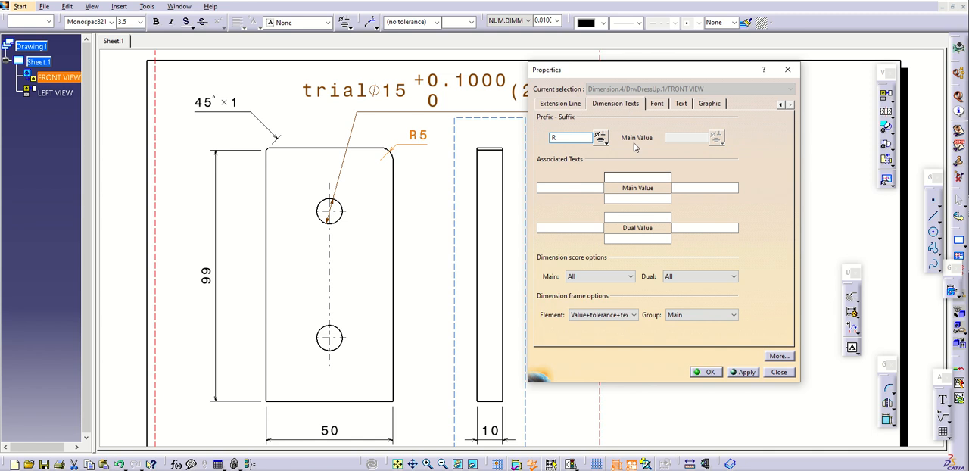
{"action": "left_click", "coordinate": [657, 104]}
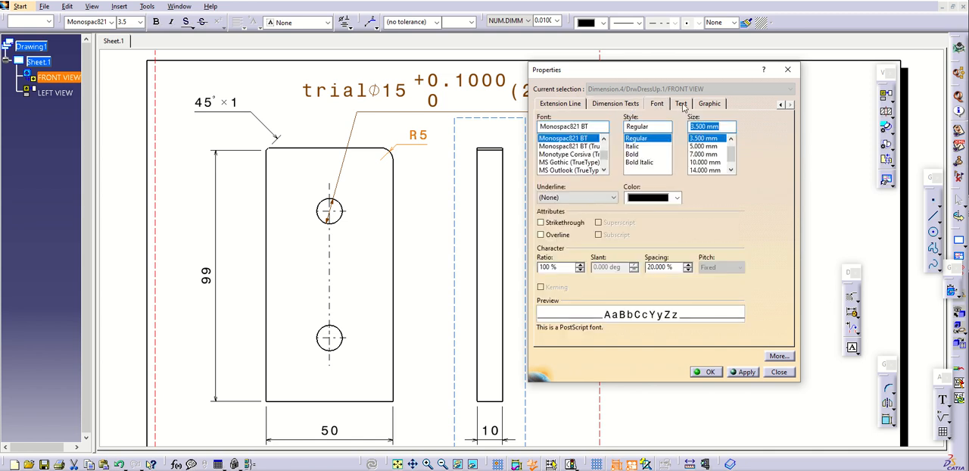
{"action": "left_click", "coordinate": [681, 104]}
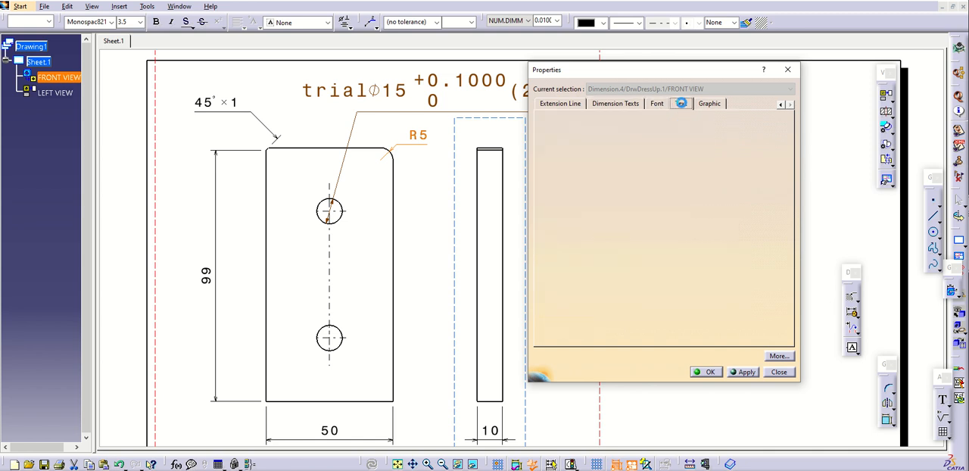
{"action": "left_click", "coordinate": [561, 104]}
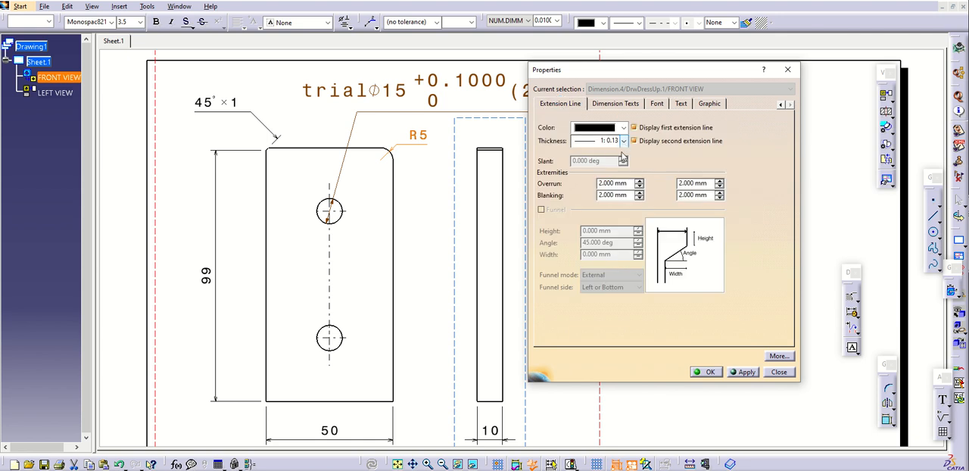
{"action": "left_click", "coordinate": [780, 104]}
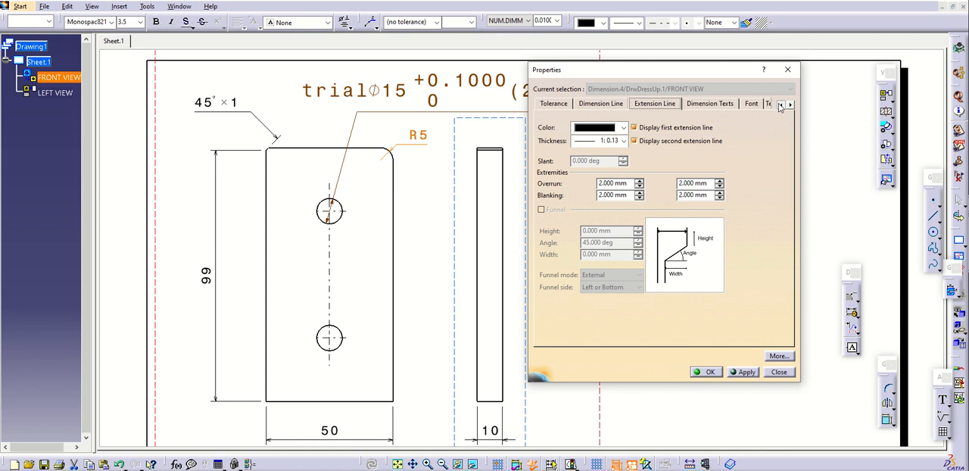
{"action": "left_click", "coordinate": [780, 105]}
{"action": "left_click", "coordinate": [654, 105]}
{"action": "left_click", "coordinate": [683, 103]}
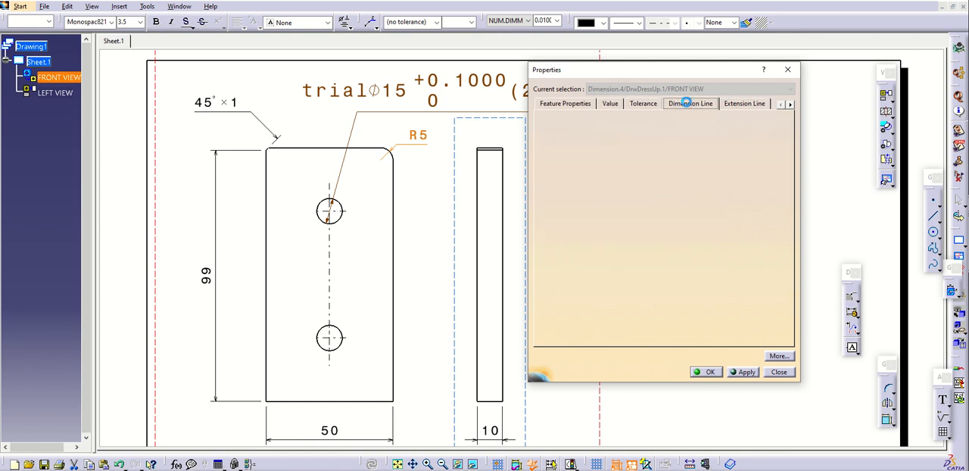
{"action": "left_click", "coordinate": [604, 227]}
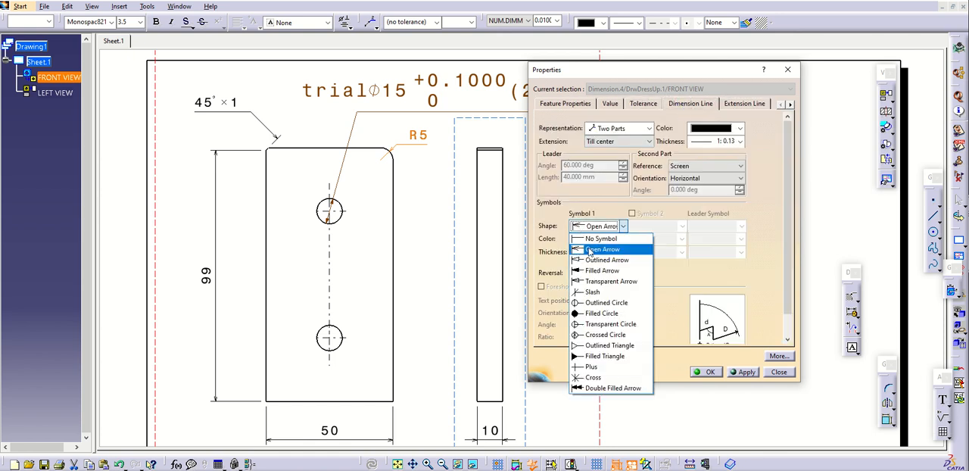
{"action": "left_click", "coordinate": [591, 272]}
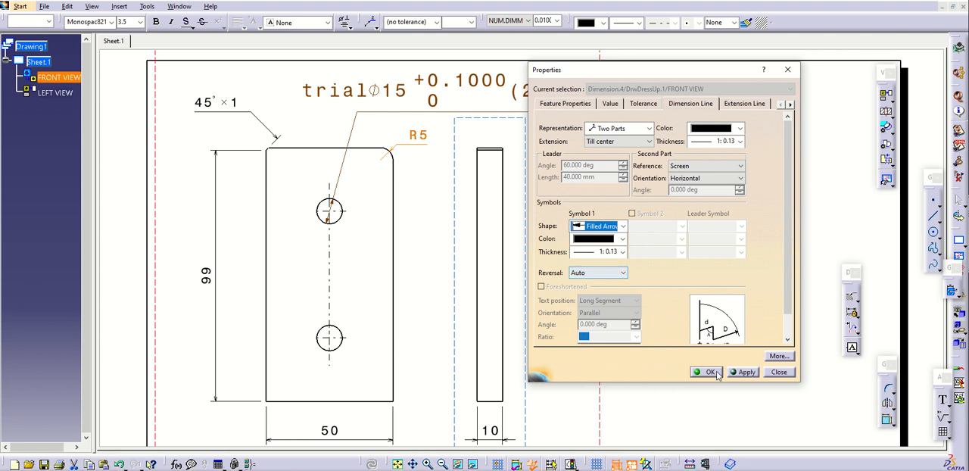
{"action": "left_click", "coordinate": [746, 376]}
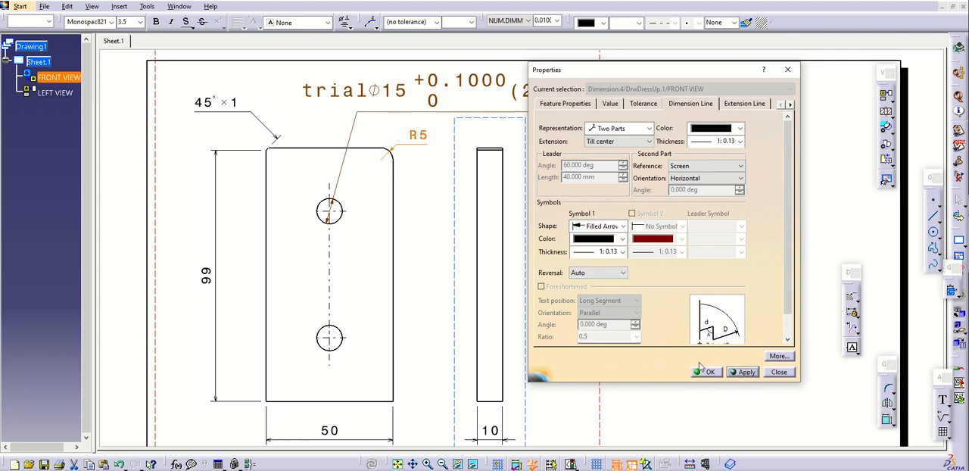
{"action": "left_click", "coordinate": [710, 371]}
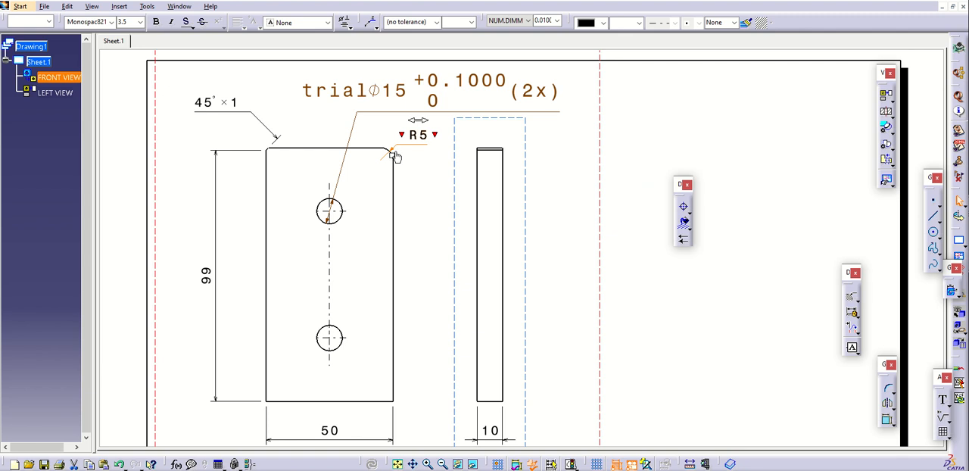
Turn off Symbol 2 on the hole diameter dimension's line, accept the properties and move the callout back above the plate
{"action": "right_click", "coordinate": [372, 112]}
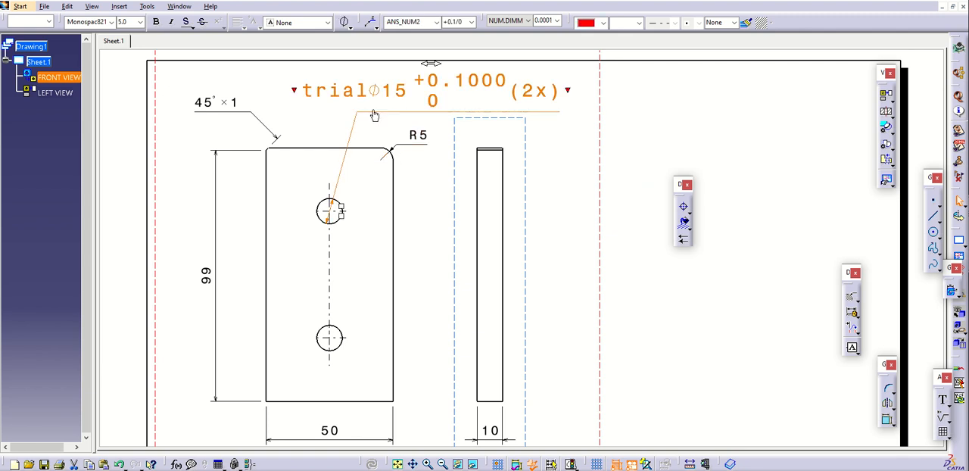
{"action": "left_click", "coordinate": [409, 174]}
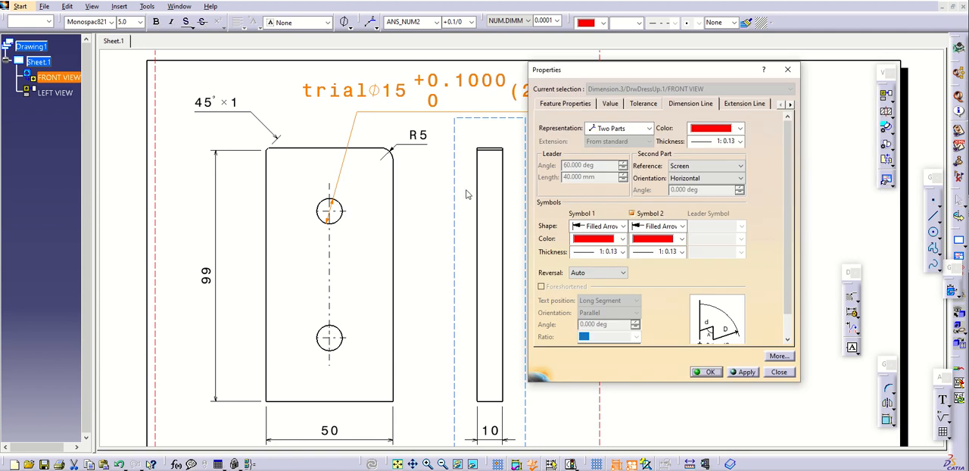
{"action": "left_click", "coordinate": [632, 214]}
{"action": "left_click", "coordinate": [746, 371]}
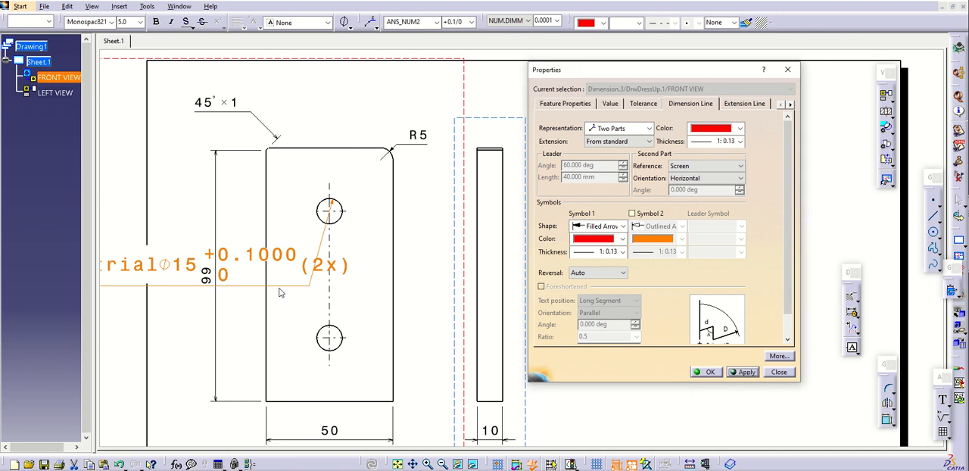
{"action": "left_click", "coordinate": [706, 371]}
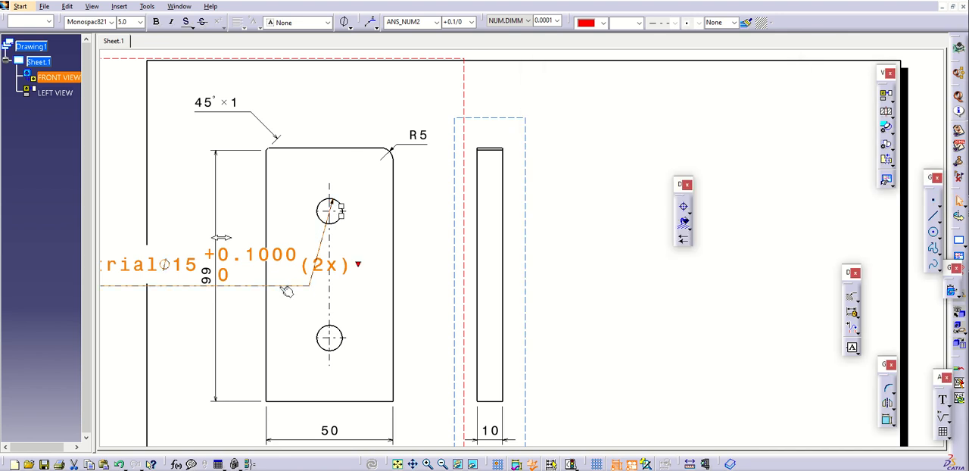
{"action": "left_click_drag", "start_coordinate": [286, 291], "coordinate": [502, 111]}
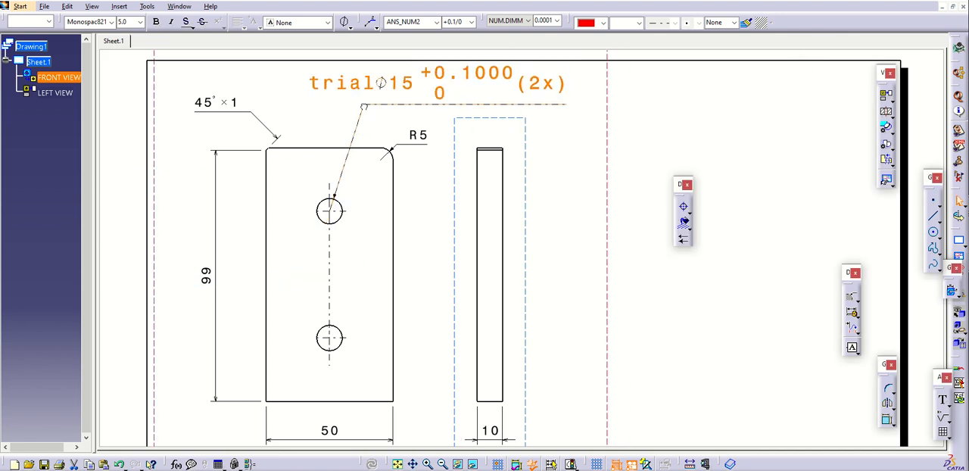
{"action": "left_click", "coordinate": [573, 179]}
Create a circular detail view of the front view's lower hole at scale 2:1 and place it beyond the left view
{"action": "middle_click_drag", "start_coordinate": [542, 186], "coordinate": [529, 201], "text": "ctrl"}
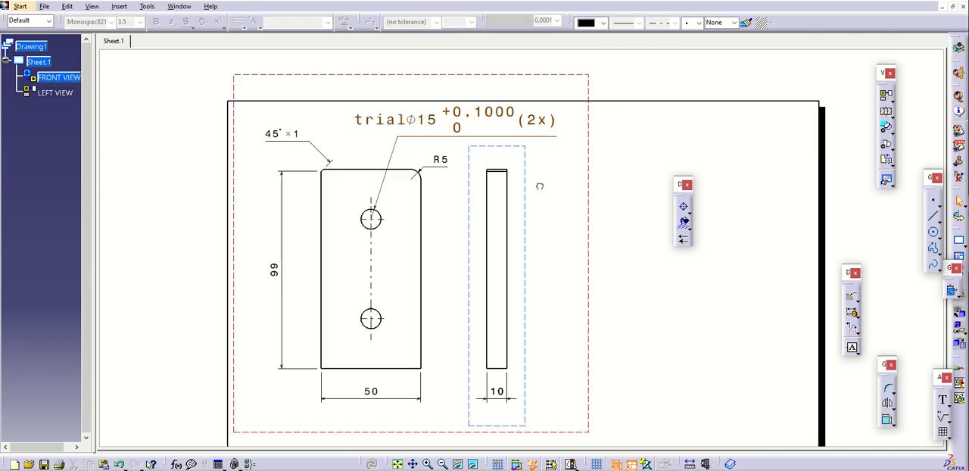
{"action": "left_click_drag", "start_coordinate": [524, 180], "coordinate": [626, 178]}
{"action": "left_click", "coordinate": [508, 214]}
{"action": "middle_click_drag", "start_coordinate": [471, 236], "coordinate": [423, 184]}
{"action": "mouse_move", "coordinate": [435, 232]}
{"action": "middle_mouse_down", "text": "ctrl"}
{"action": "mouse_move", "coordinate": [435, 256]}
{"action": "mouse_move", "coordinate": [421, 270]}
{"action": "mouse_move", "coordinate": [368, 270]}
{"action": "middle_mouse_up", "text": "ctrl"}
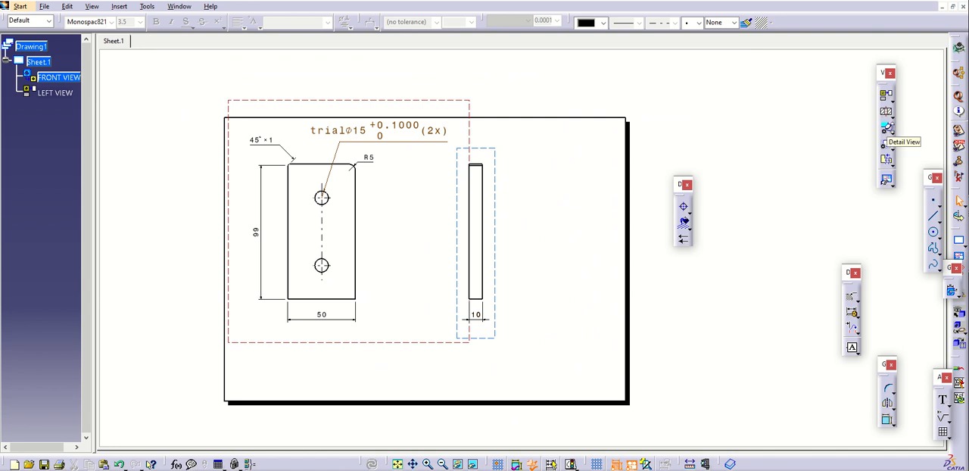
{"action": "left_click", "coordinate": [886, 127]}
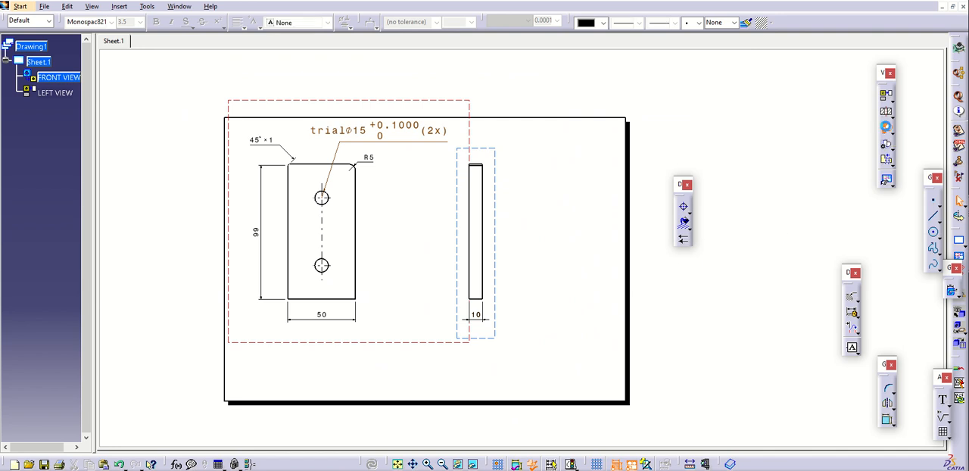
{"action": "left_click", "coordinate": [321, 264]}
{"action": "left_click", "coordinate": [333, 278]}
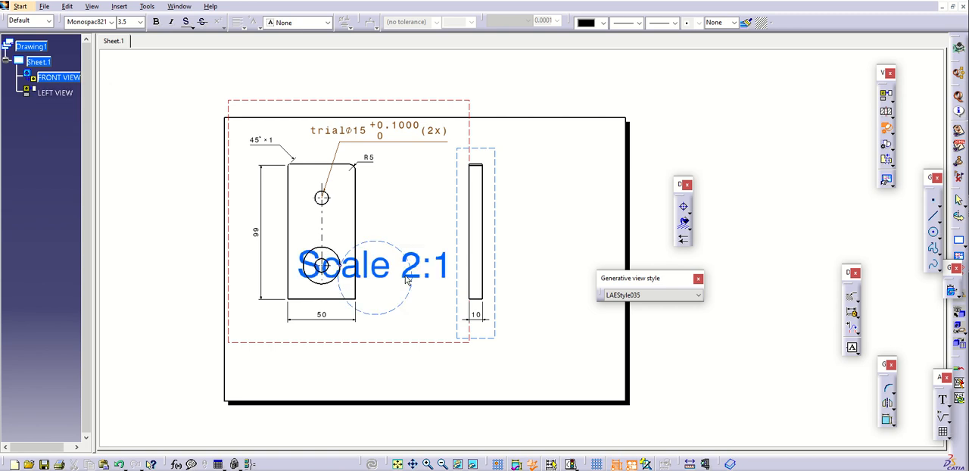
{"action": "left_click", "coordinate": [566, 172]}
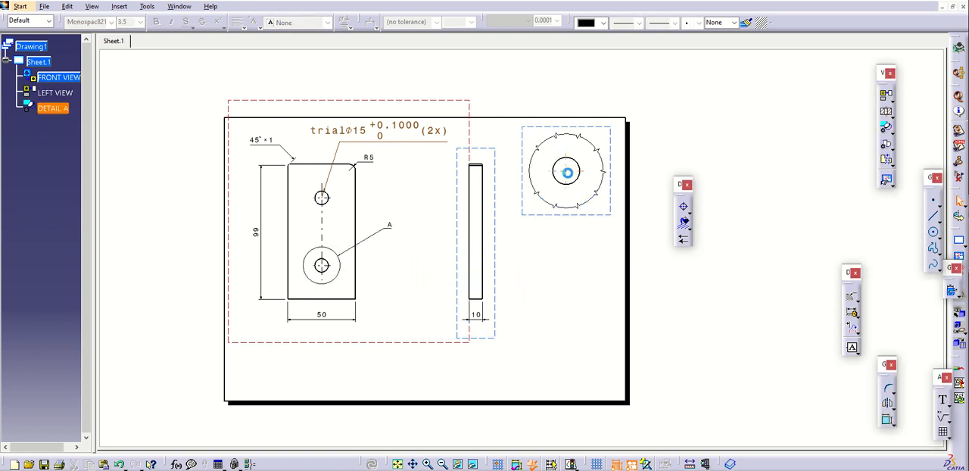
Activate the detail view, add its view name and center the name text below the view
{"action": "middle_click_drag", "start_coordinate": [573, 278], "coordinate": [470, 268]}
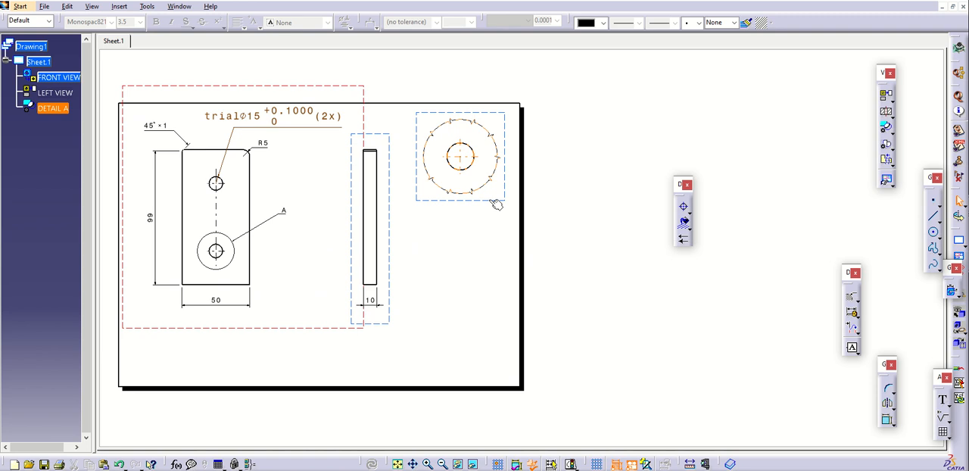
{"action": "double_click", "coordinate": [493, 202]}
{"action": "right_click", "coordinate": [492, 202]}
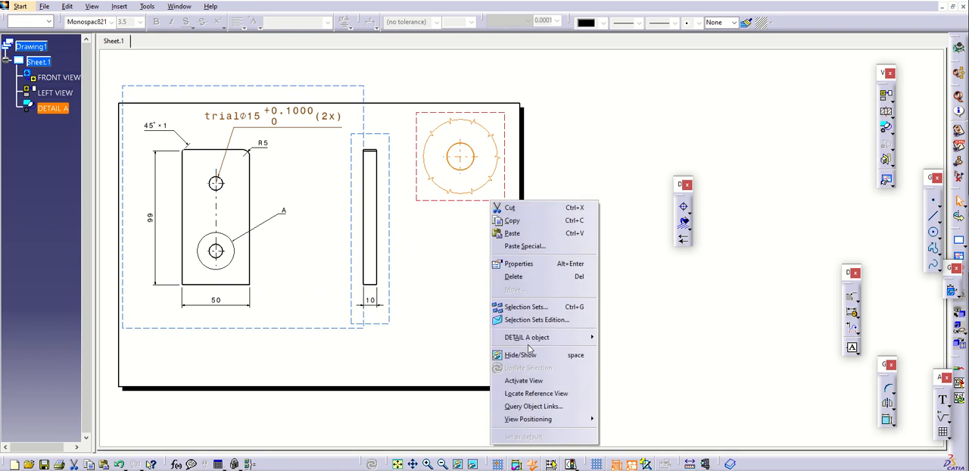
{"action": "mouse_move", "coordinate": [530, 342]}
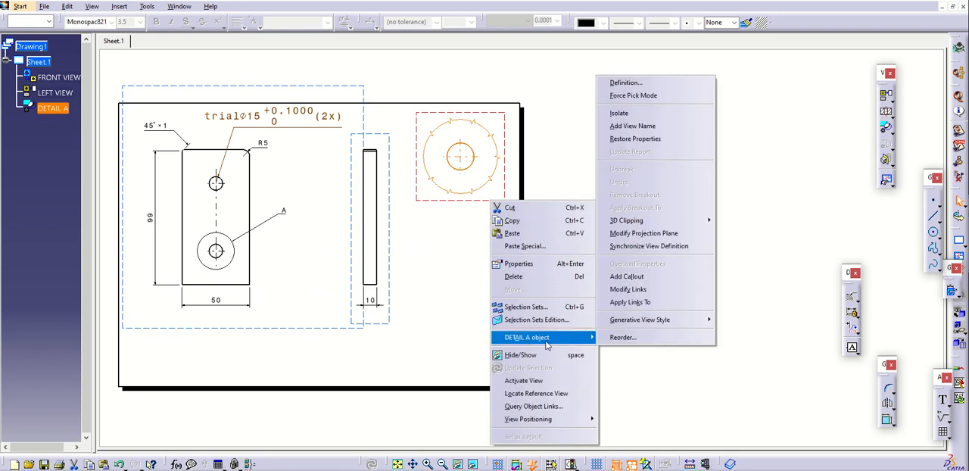
{"action": "left_click", "coordinate": [634, 127]}
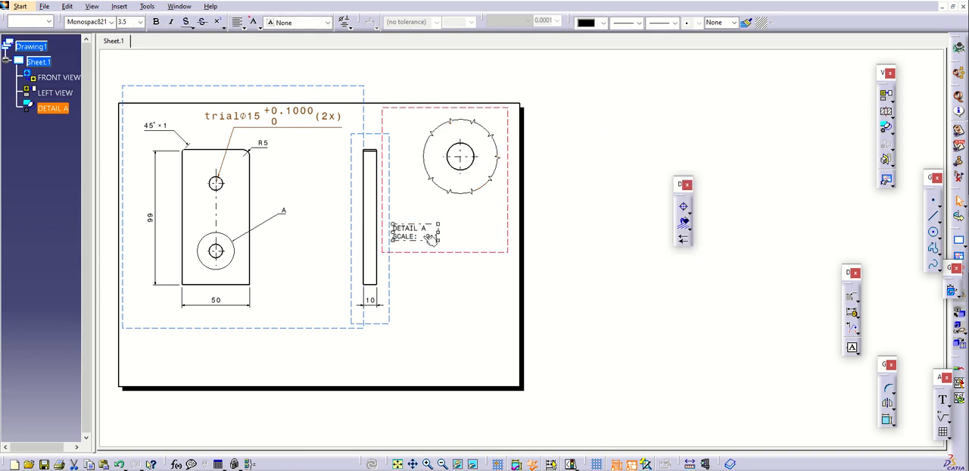
{"action": "left_click_drag", "start_coordinate": [417, 235], "coordinate": [473, 236]}
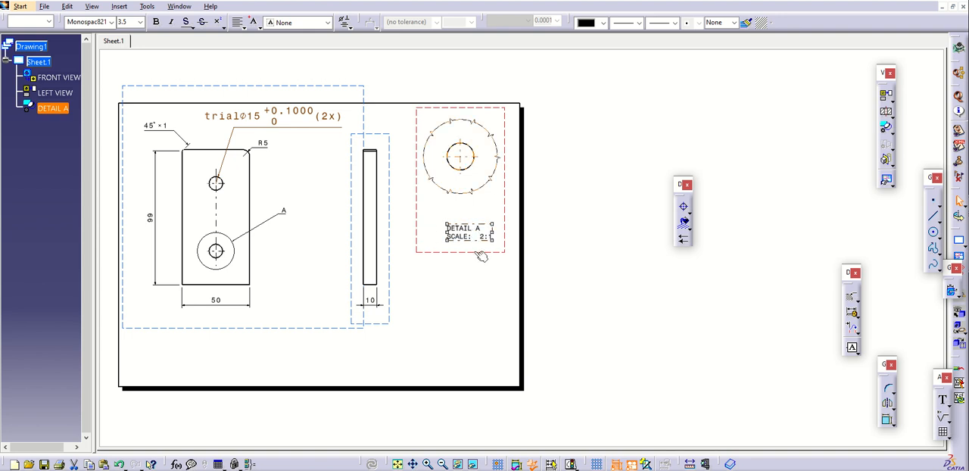
In the detail view's properties, set Fillets to Boundaries, clear the view name prefix DETAIL and accept
{"action": "right_click", "coordinate": [479, 255]}
{"action": "left_click", "coordinate": [504, 69]}
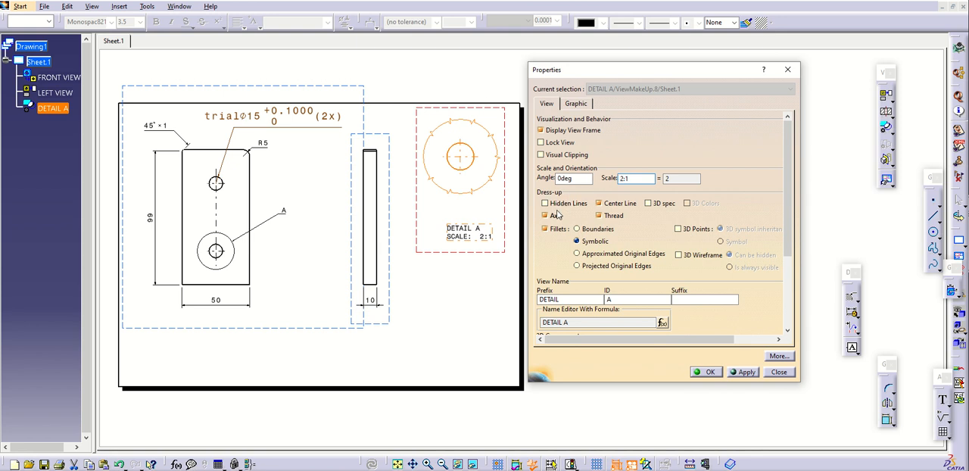
{"action": "left_click", "coordinate": [589, 230]}
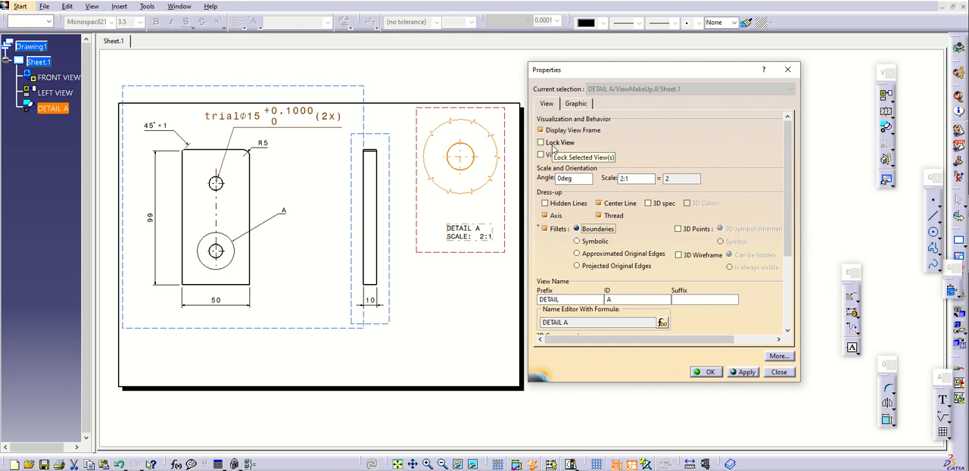
{"action": "double_click", "coordinate": [571, 299]}
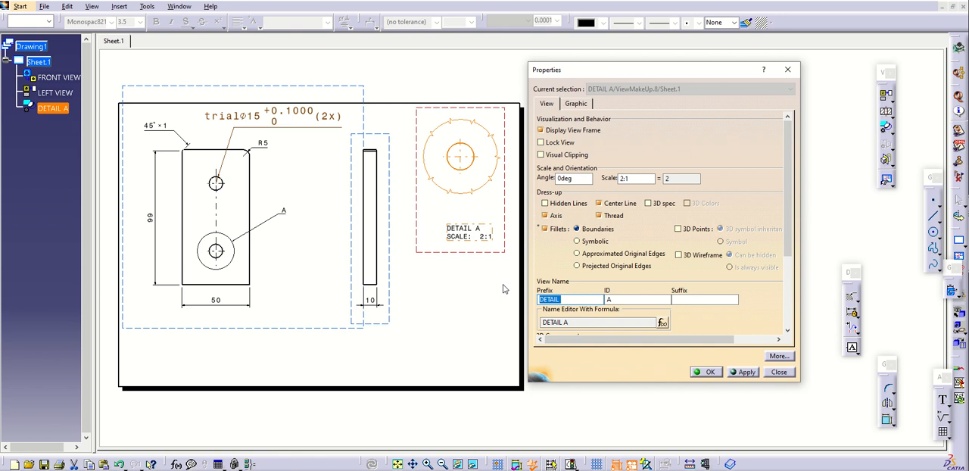
{"action": "key", "text": "BackSpace"}
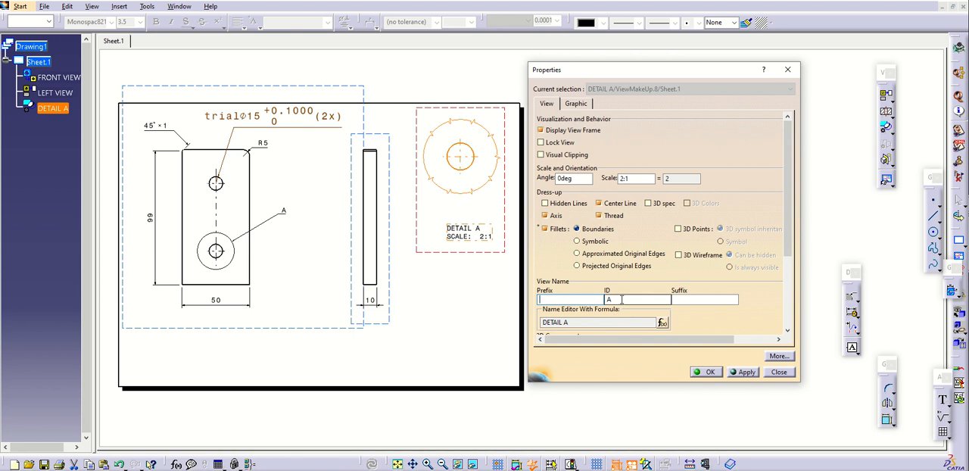
{"action": "left_click", "coordinate": [706, 371]}
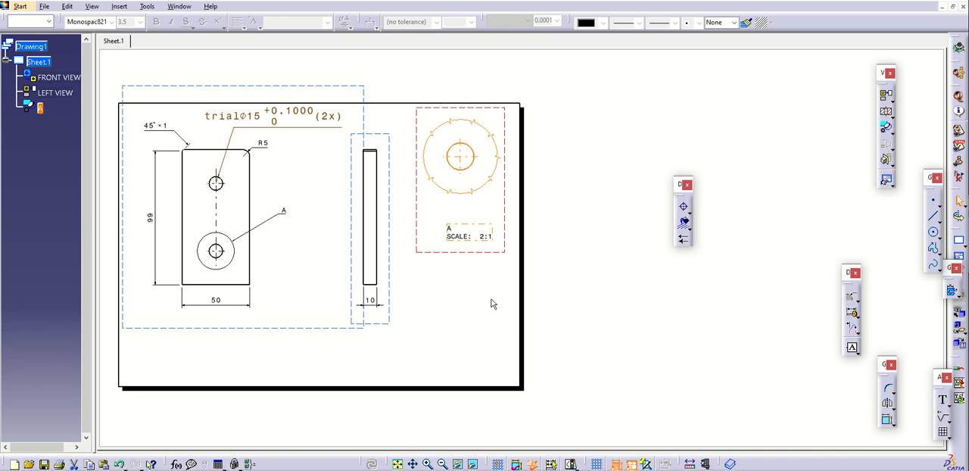
Deselect the detail view and move the floating Dress-up toolbar farther away from the drawing sheet
{"action": "left_click", "coordinate": [473, 304]}
{"action": "mouse_move", "coordinate": [476, 302]}
{"action": "middle_mouse_down"}
{"action": "mouse_move", "coordinate": [532, 295]}
{"action": "mouse_move", "coordinate": [558, 302]}
{"action": "mouse_move", "coordinate": [559, 322]}
{"action": "mouse_move", "coordinate": [568, 321]}
{"action": "middle_mouse_up"}
{"action": "left_click_drag", "start_coordinate": [679, 185], "coordinate": [788, 200]}
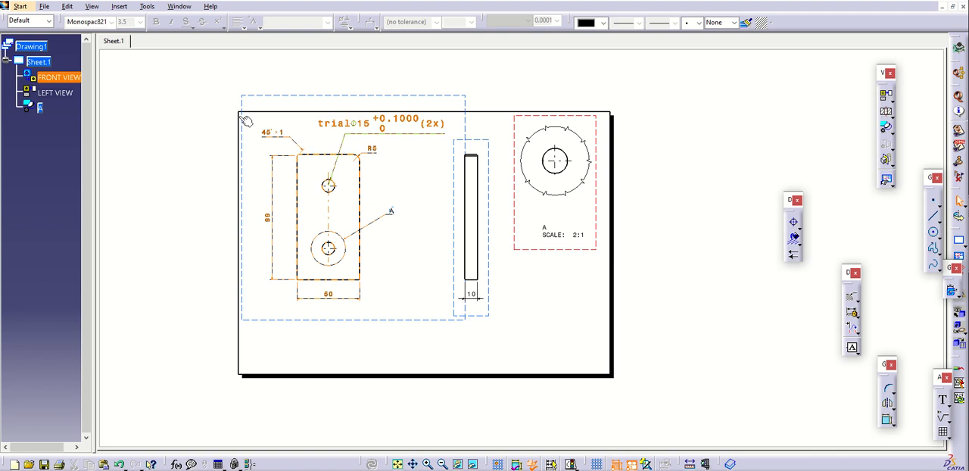
{"action": "left_click", "coordinate": [119, 6]}
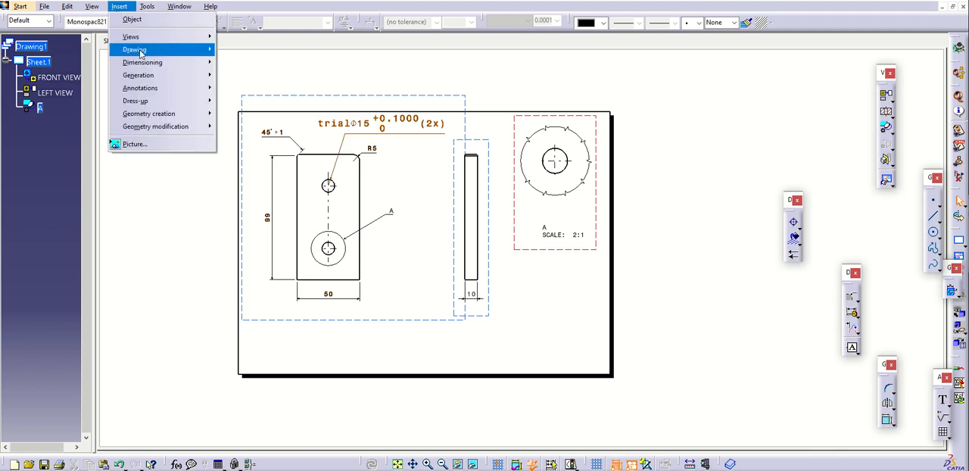
{"action": "mouse_move", "coordinate": [140, 53]}
{"action": "mouse_move", "coordinate": [163, 44]}
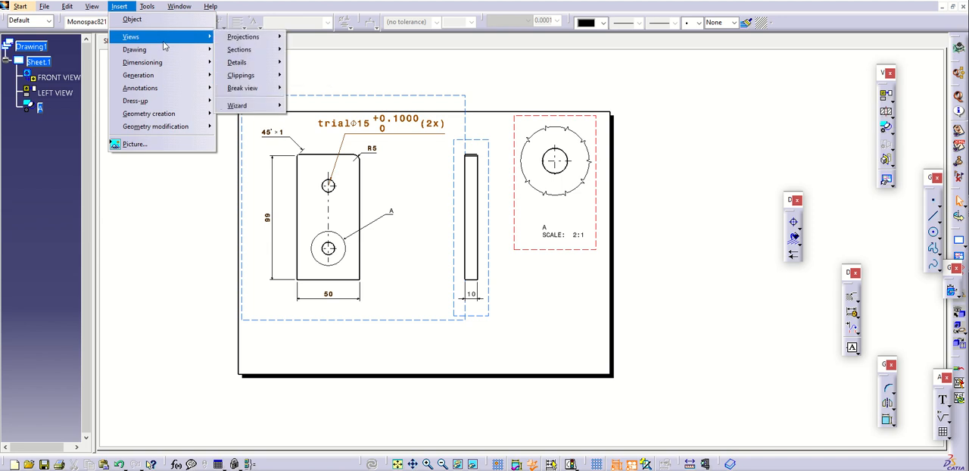
{"action": "mouse_move", "coordinate": [154, 112]}
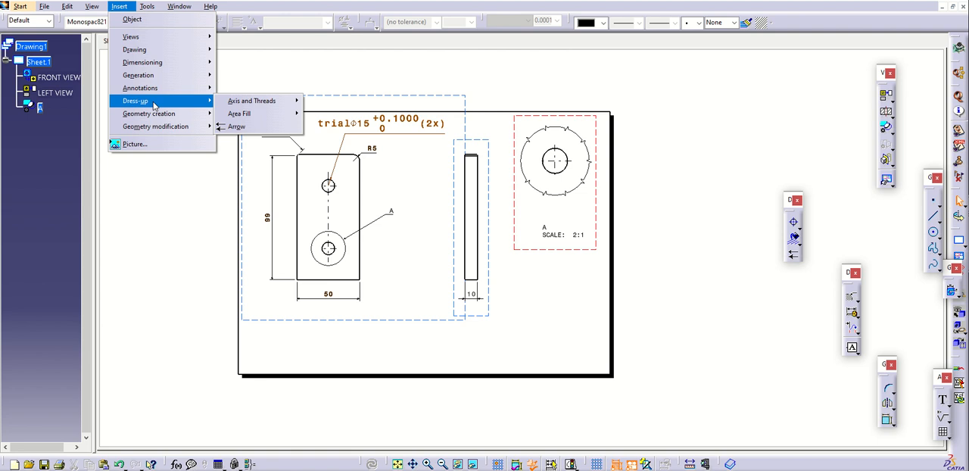
{"action": "mouse_move", "coordinate": [179, 73]}
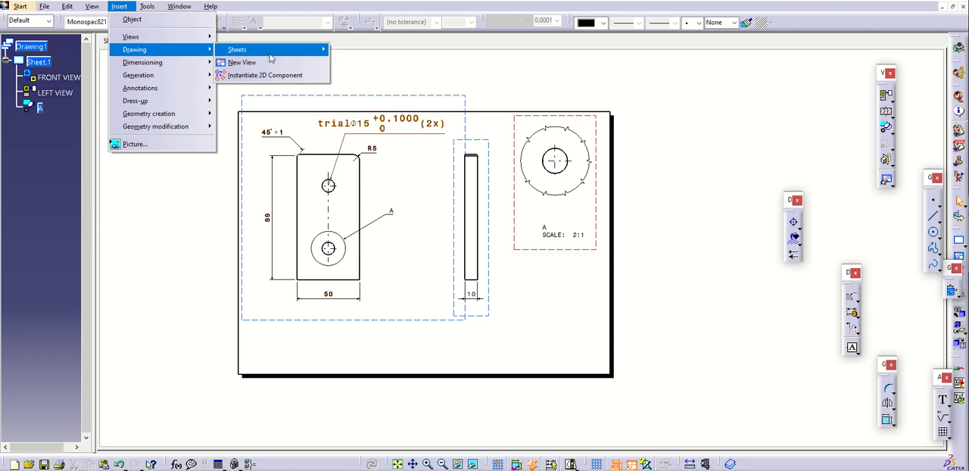
{"action": "mouse_move", "coordinate": [271, 58]}
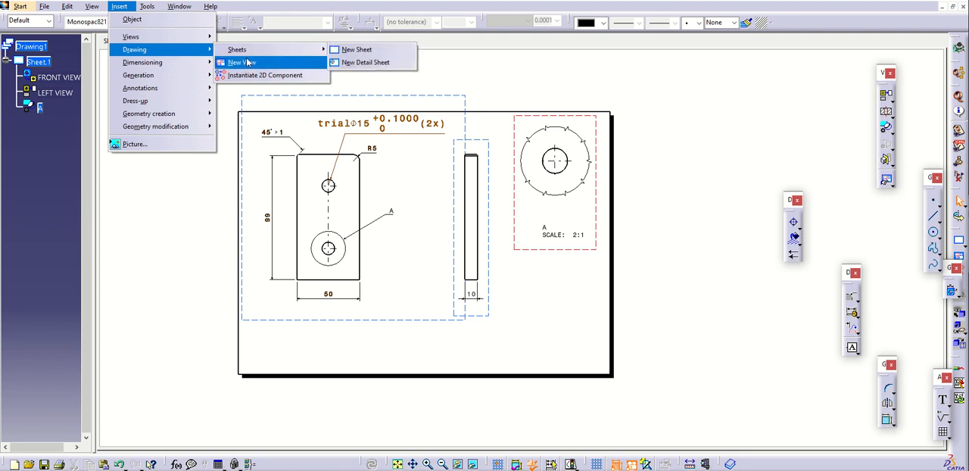
{"action": "left_click", "coordinate": [166, 232]}
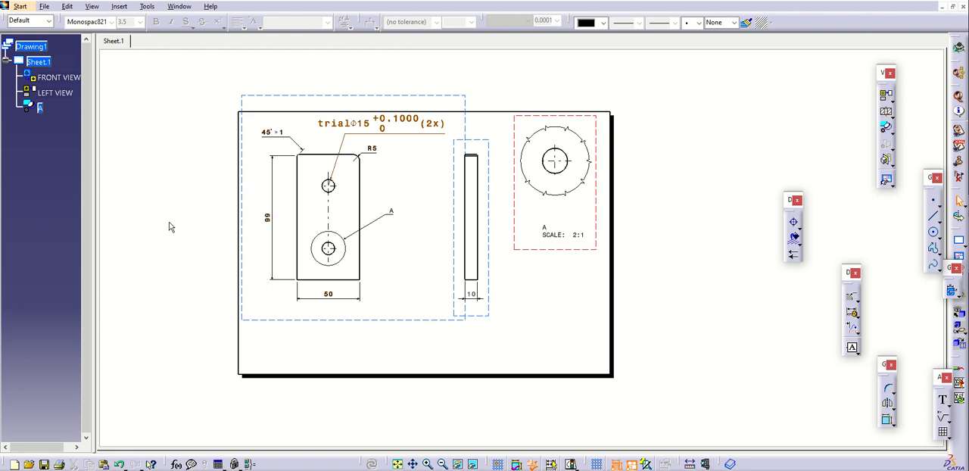